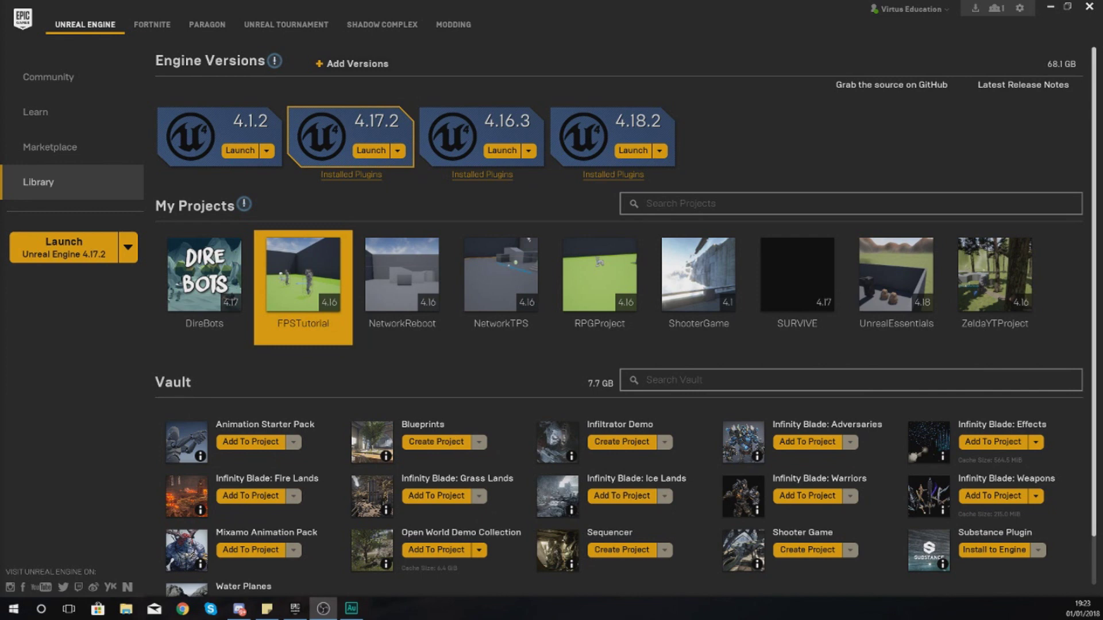
- Open the FPSTutorial project and go to the AK47 folder inside the Weapons blueprints folder
double_click(273, 311)
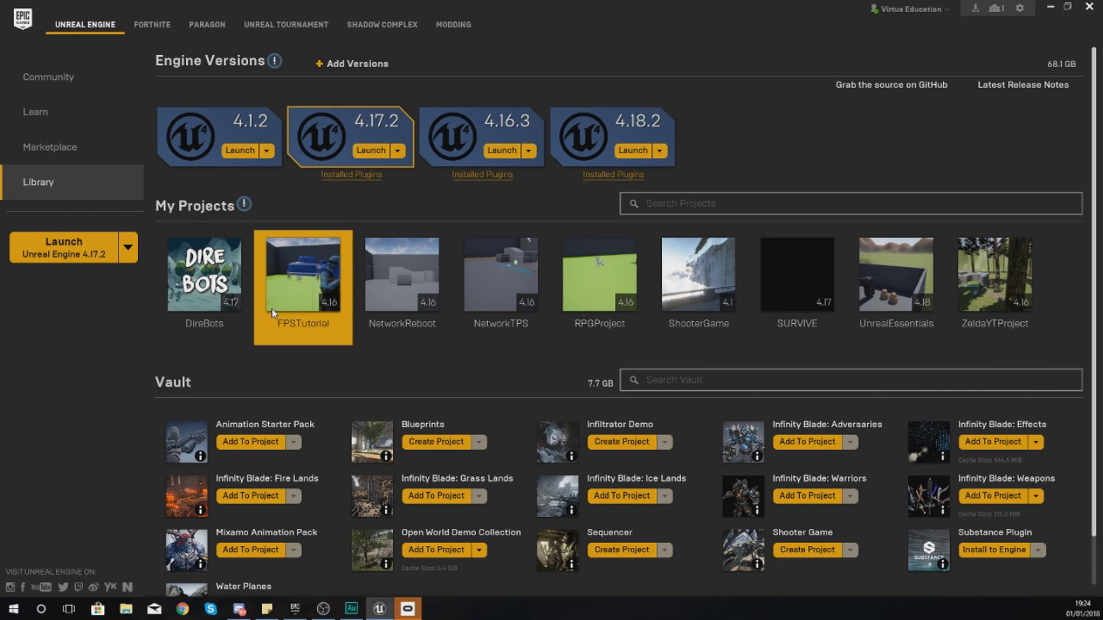
mouse_move(272, 313)
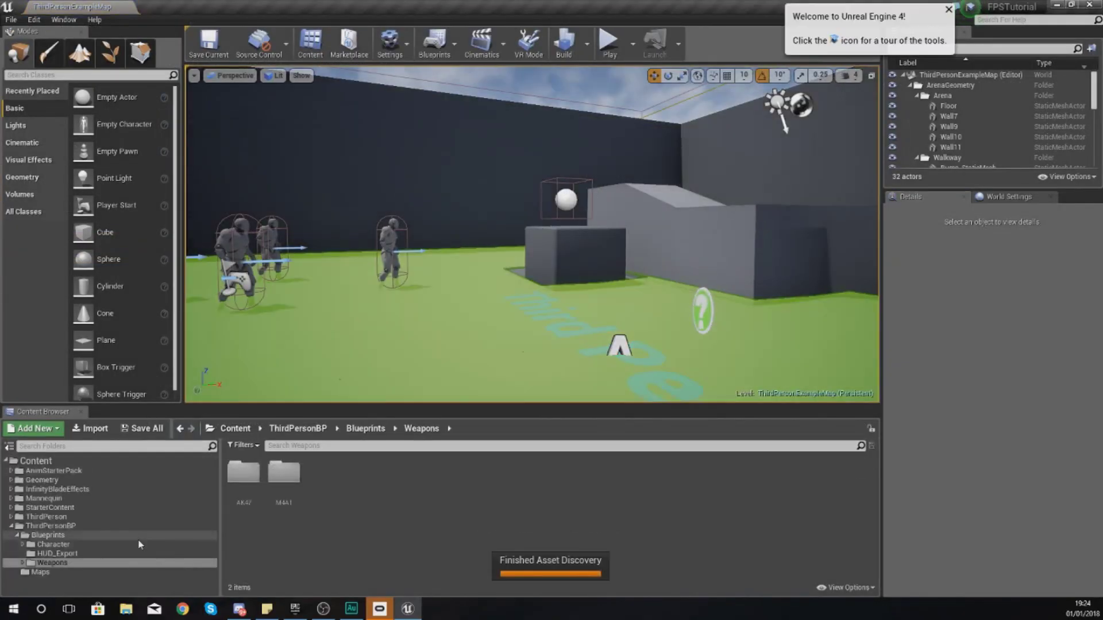
double_click(244, 472)
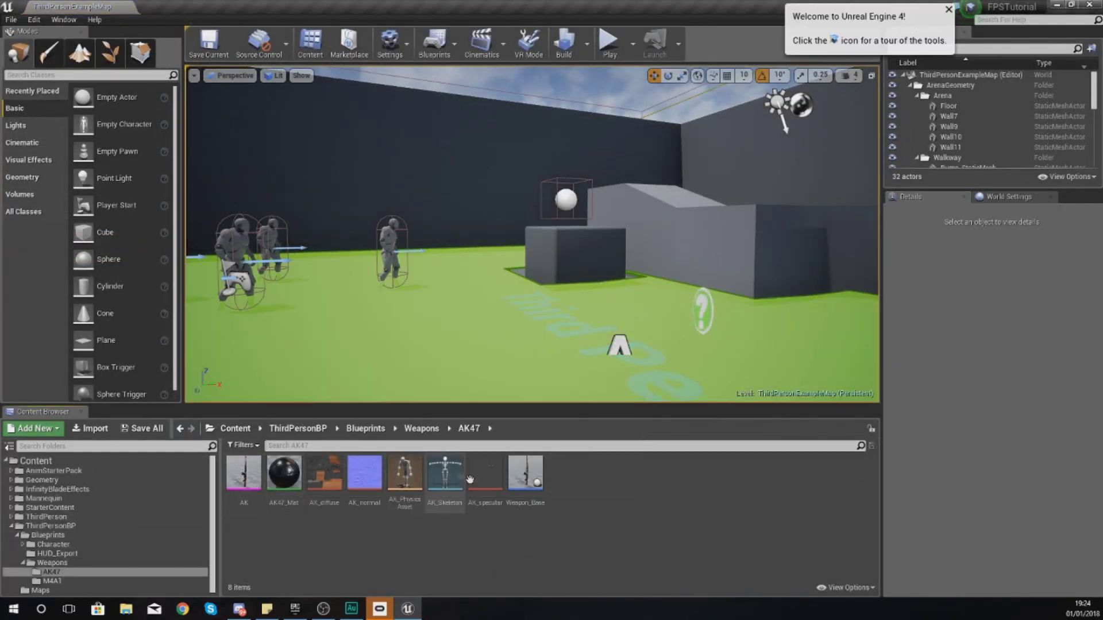
- Copy the Weapon_Base blueprint from the AK47 folder into the M4A1 folder
left_click(522, 477)
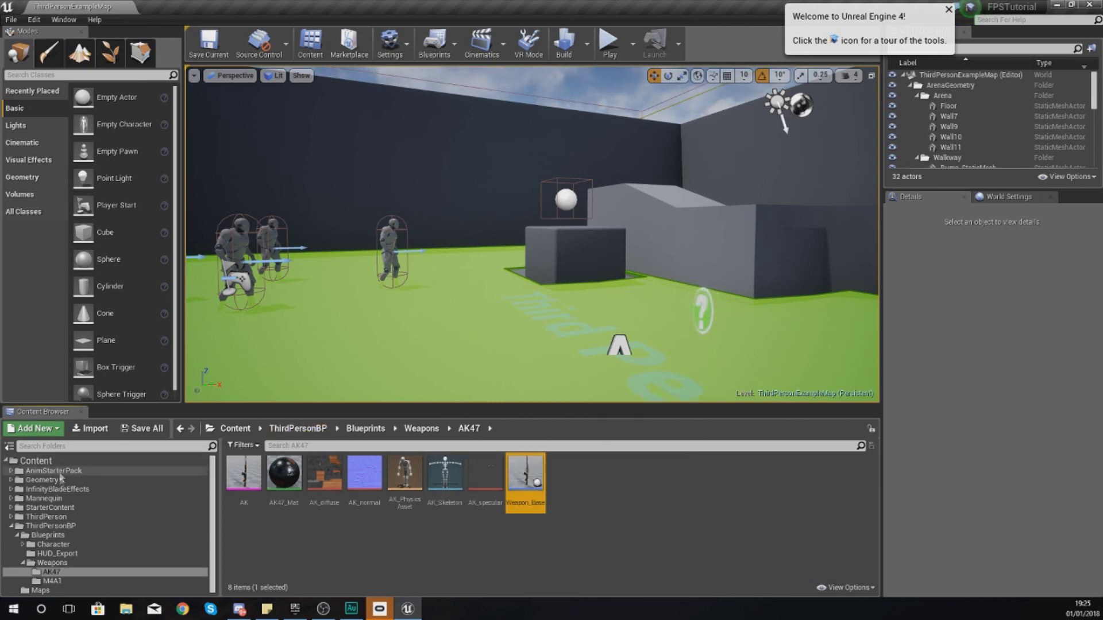
left_click(52, 582)
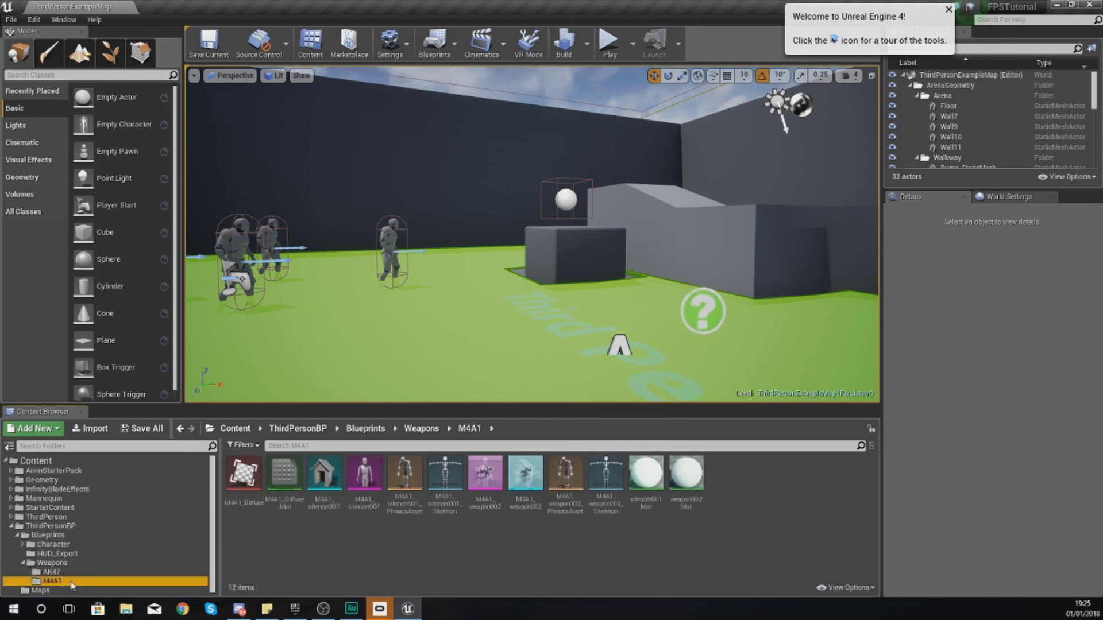
left_click(393, 550)
key("ctrl+v")
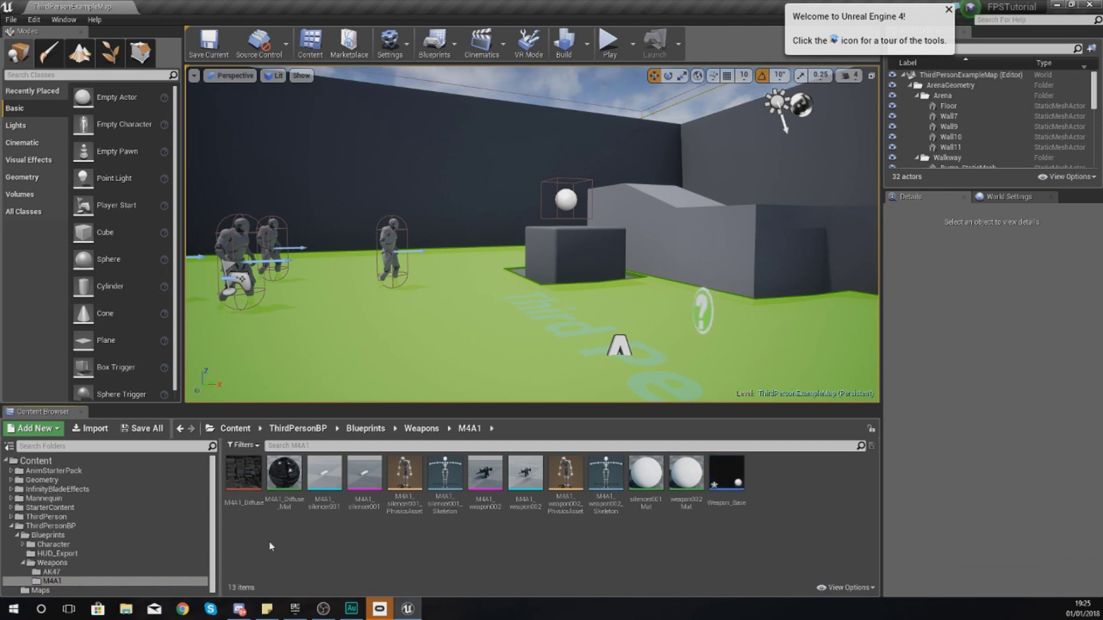
- Rename the copied Weapon_Base blueprint in the M4A1 folder as Weapon_M4A1
left_click(77, 570)
left_click(522, 482)
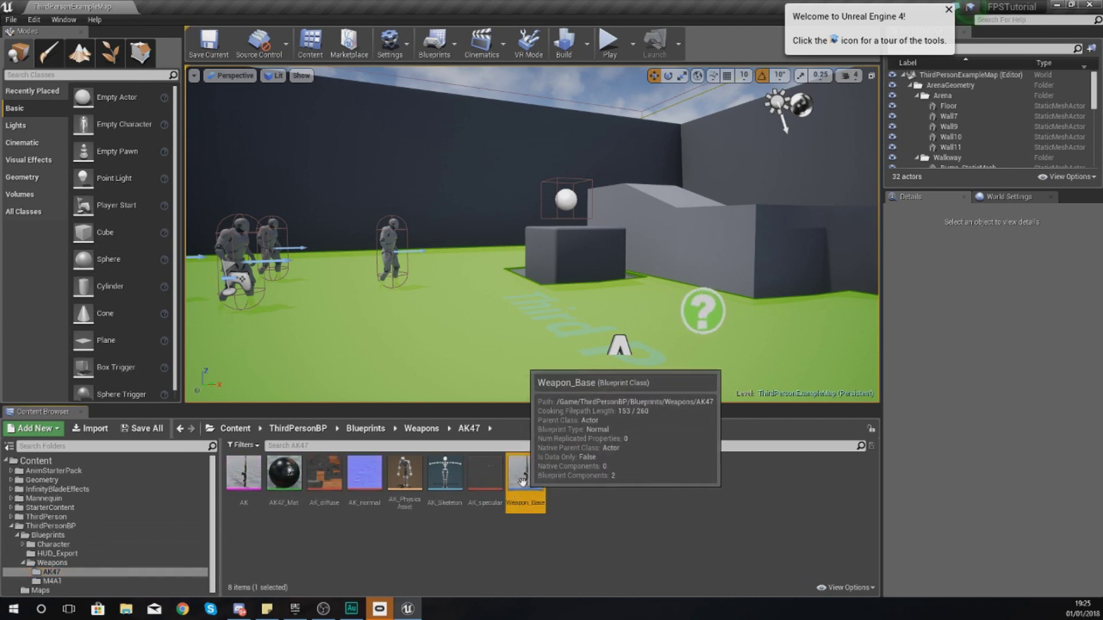
left_click(112, 588)
left_click(112, 581)
right_click(738, 481)
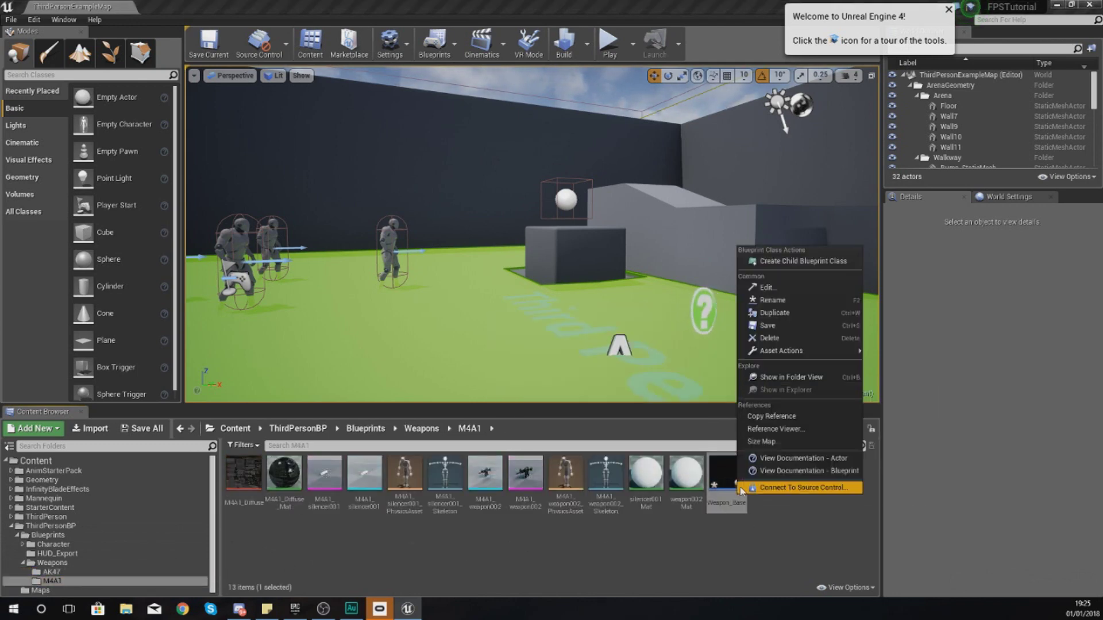
left_click(789, 304)
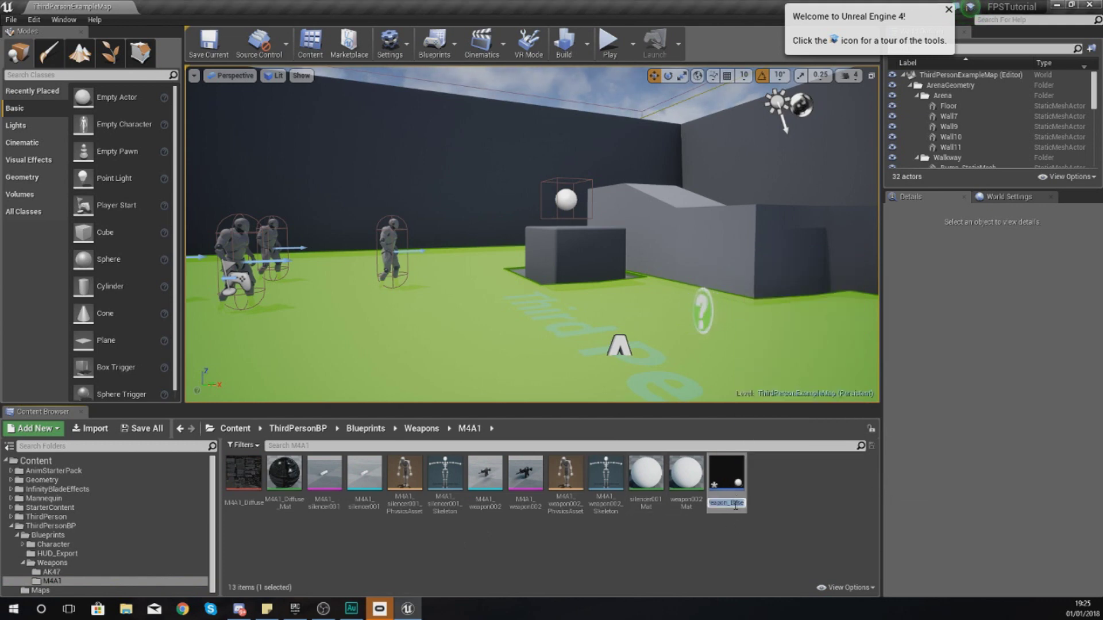
type("Weapon_")
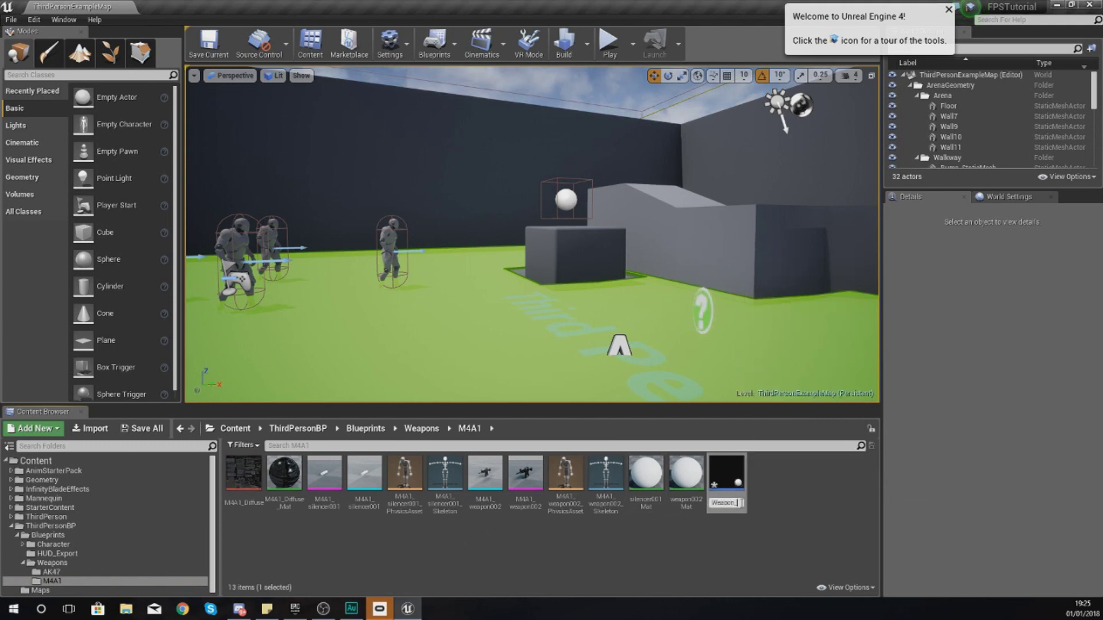
type("M4A1")
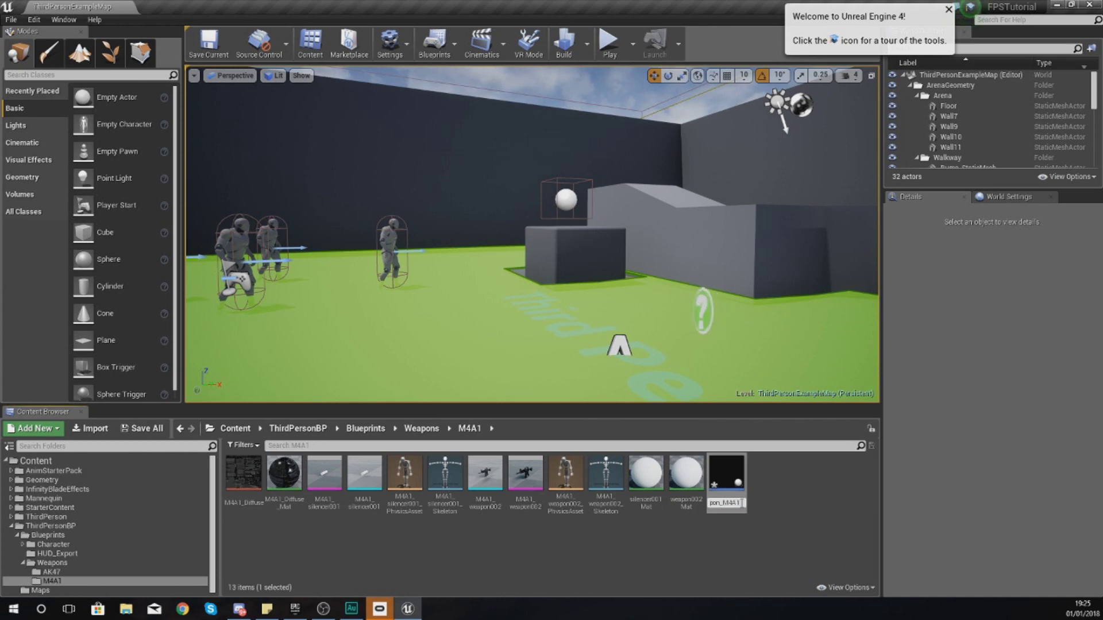
key("Return")
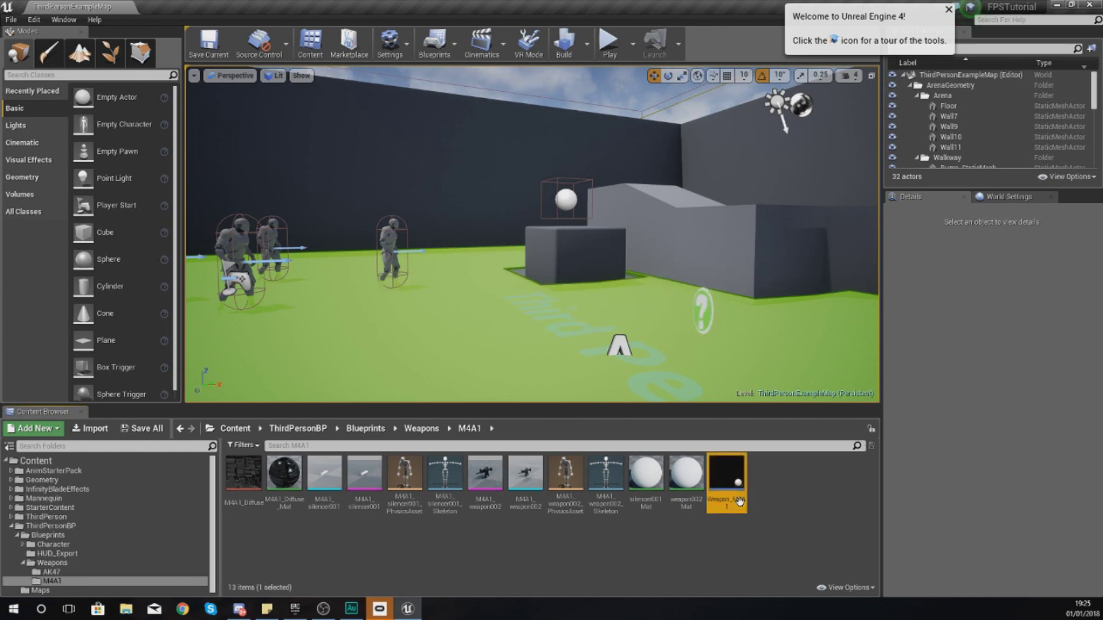
- Open the Weapon_M4A1 blueprint for editing and inspect its rifle model from the side
double_click(727, 481)
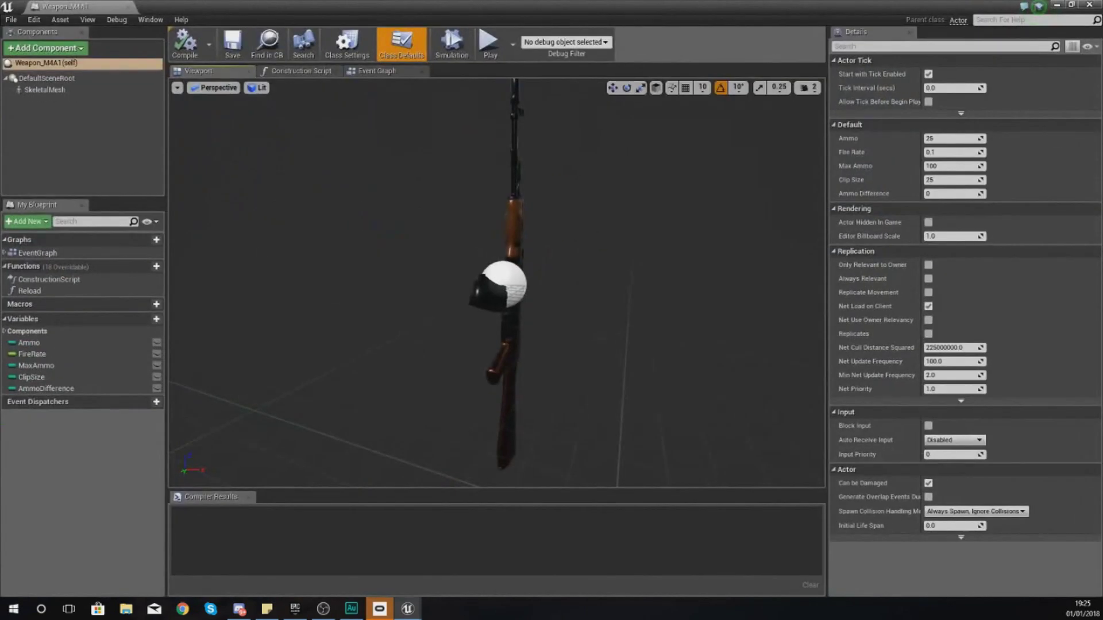
right_click_drag(497, 282, 670, 281)
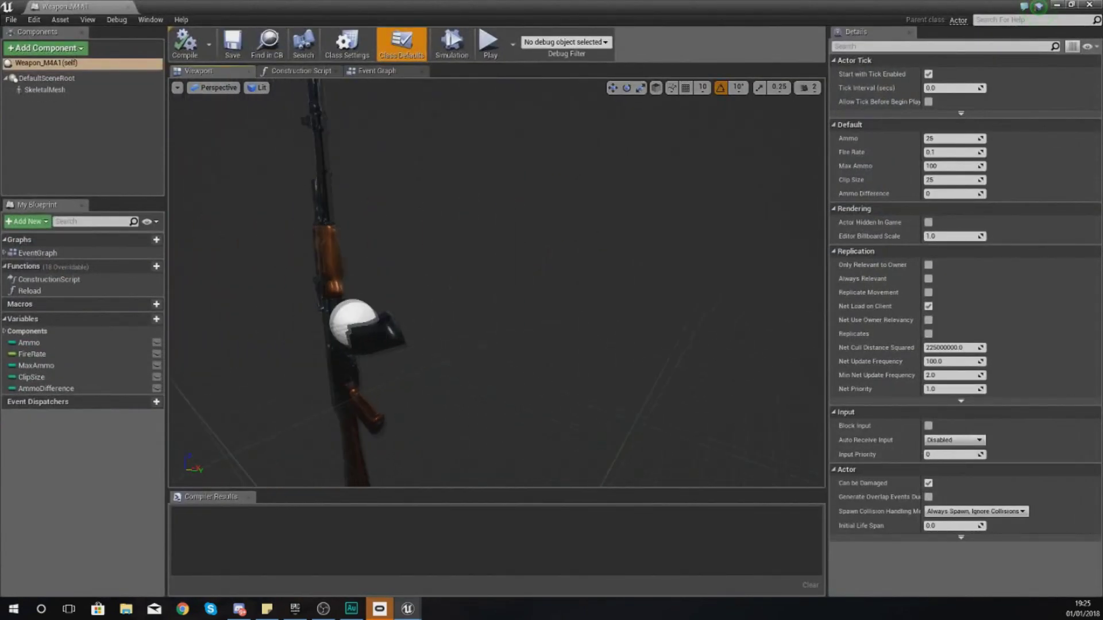
right_click_drag(519, 265, 605, 263)
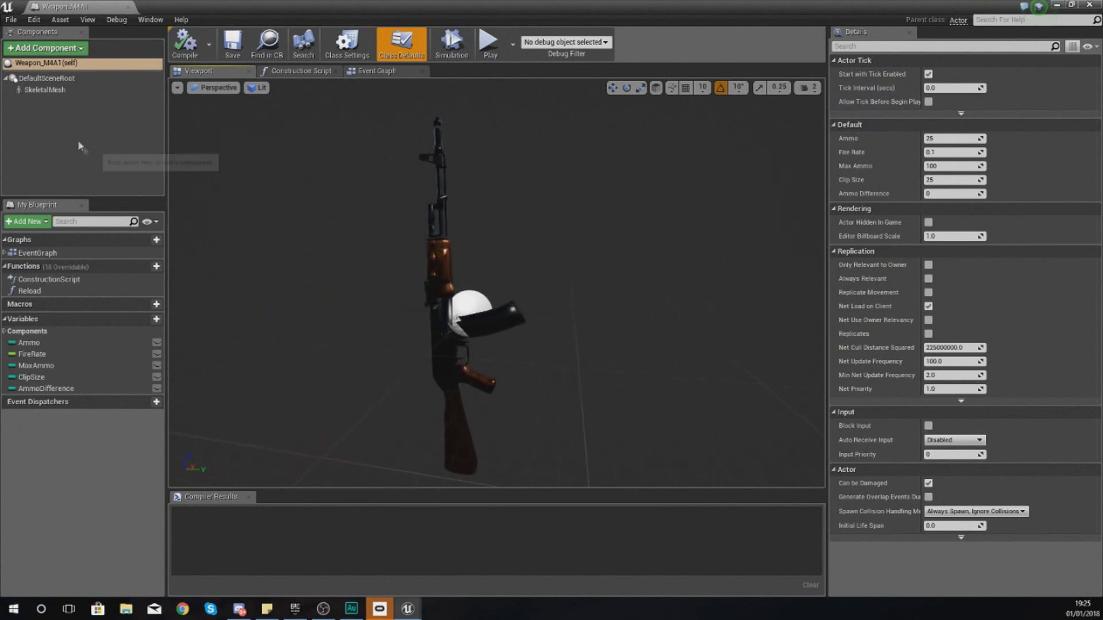
- Add a Skeletal Mesh component under the existing SkeletalMesh and assign the M4A1_weapon002 mesh to it
left_click(45, 89)
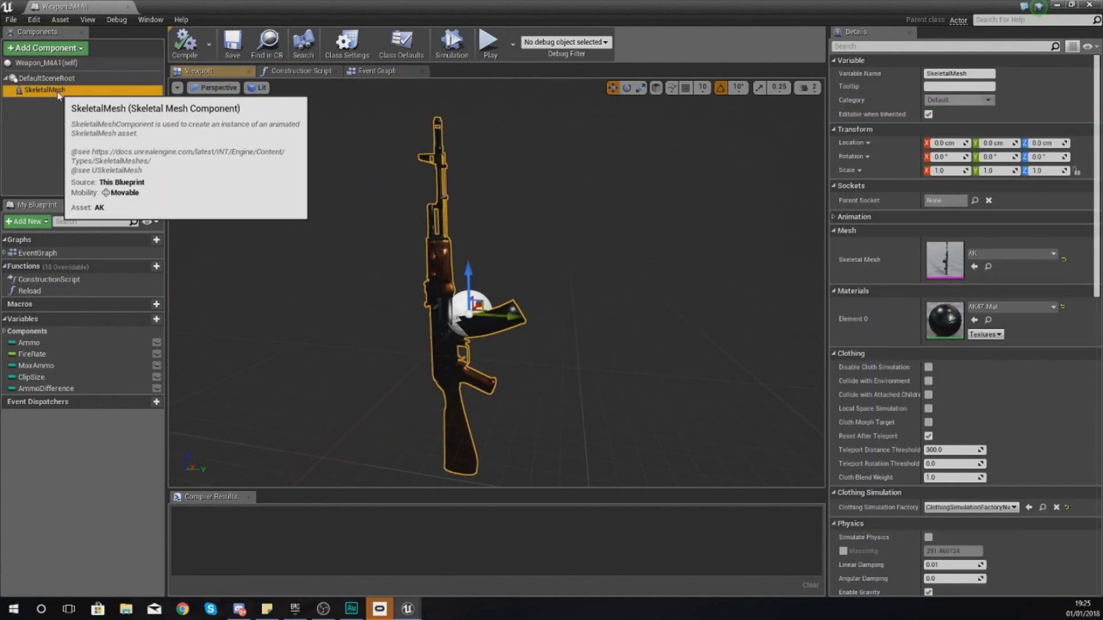
left_click(57, 48)
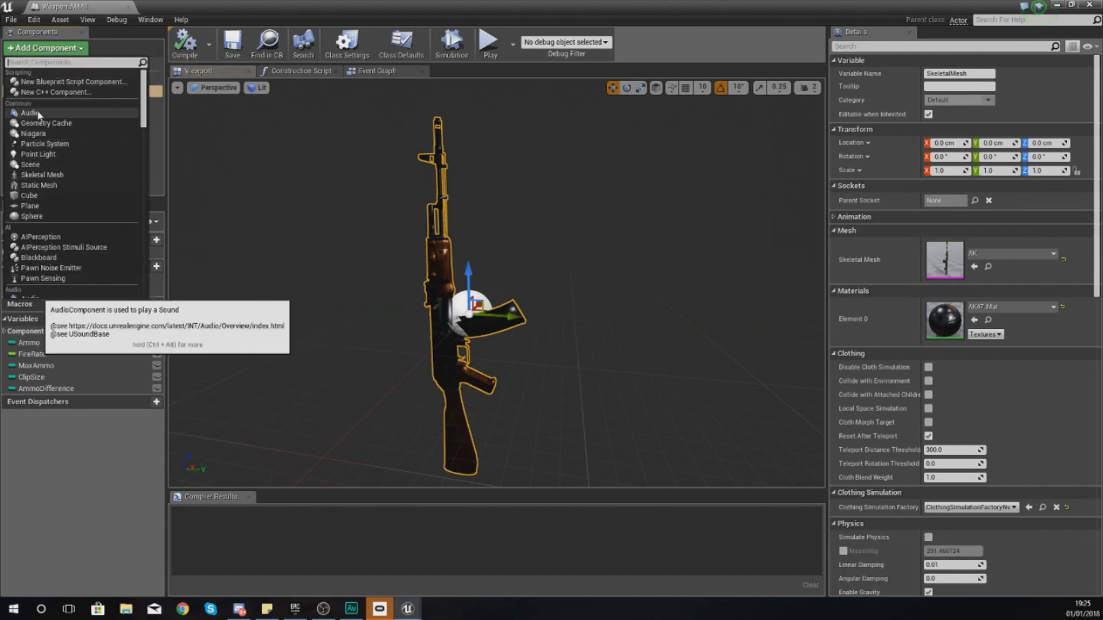
type("skeele")
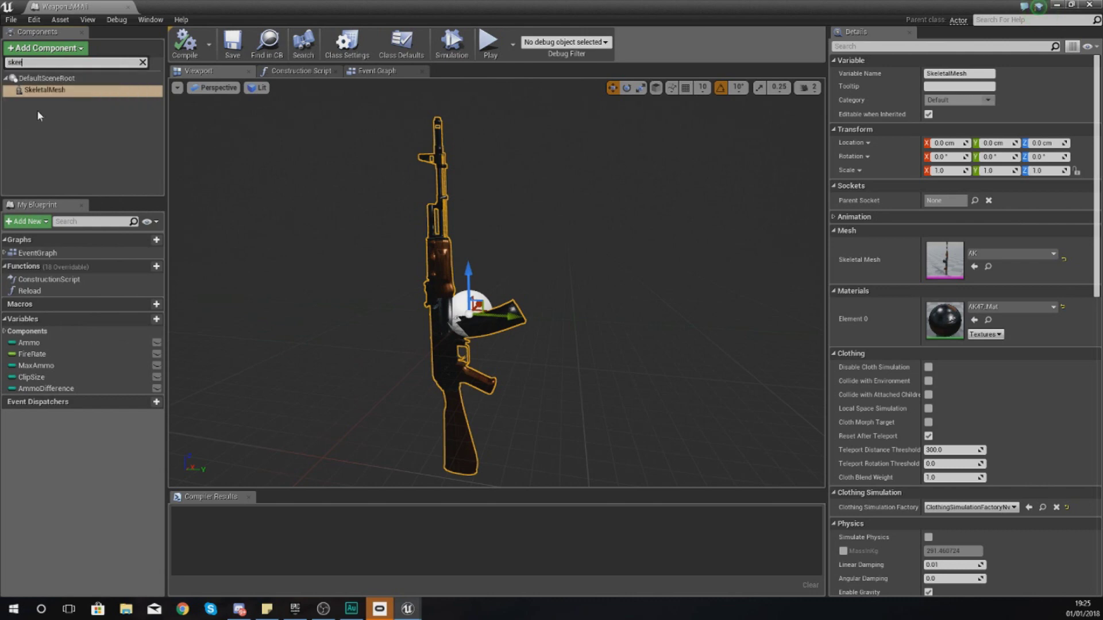
key("Return")
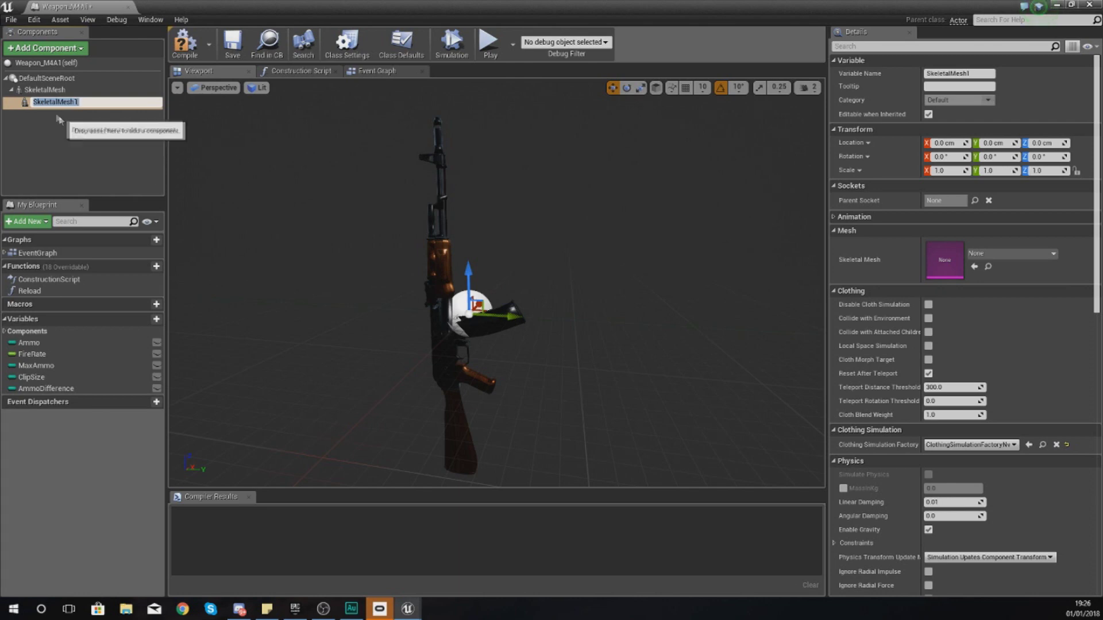
left_click(974, 254)
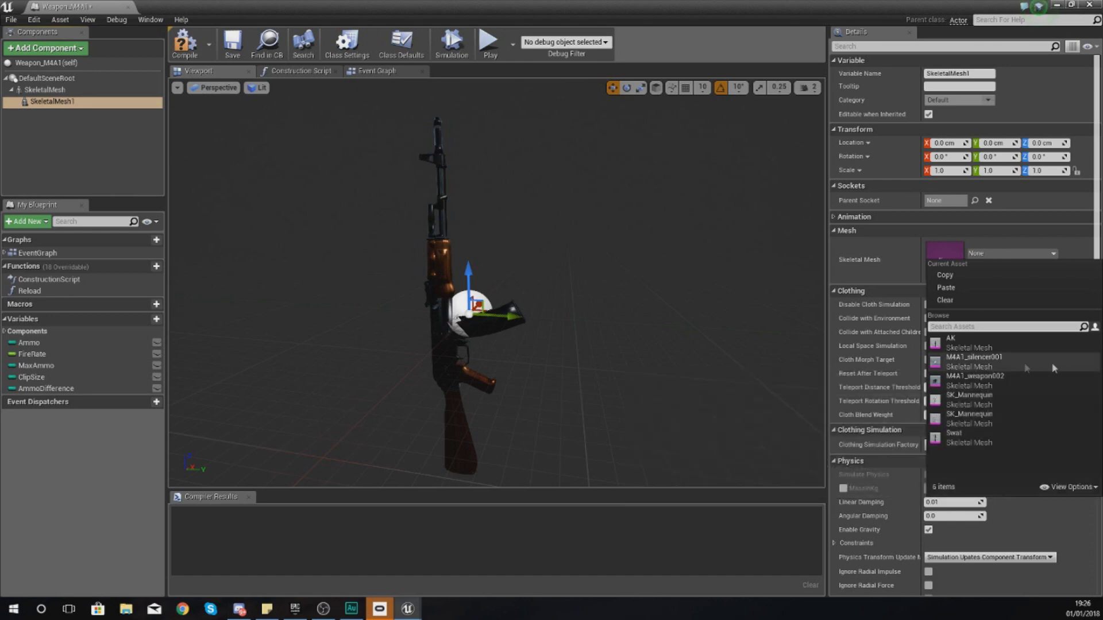
left_click(995, 384)
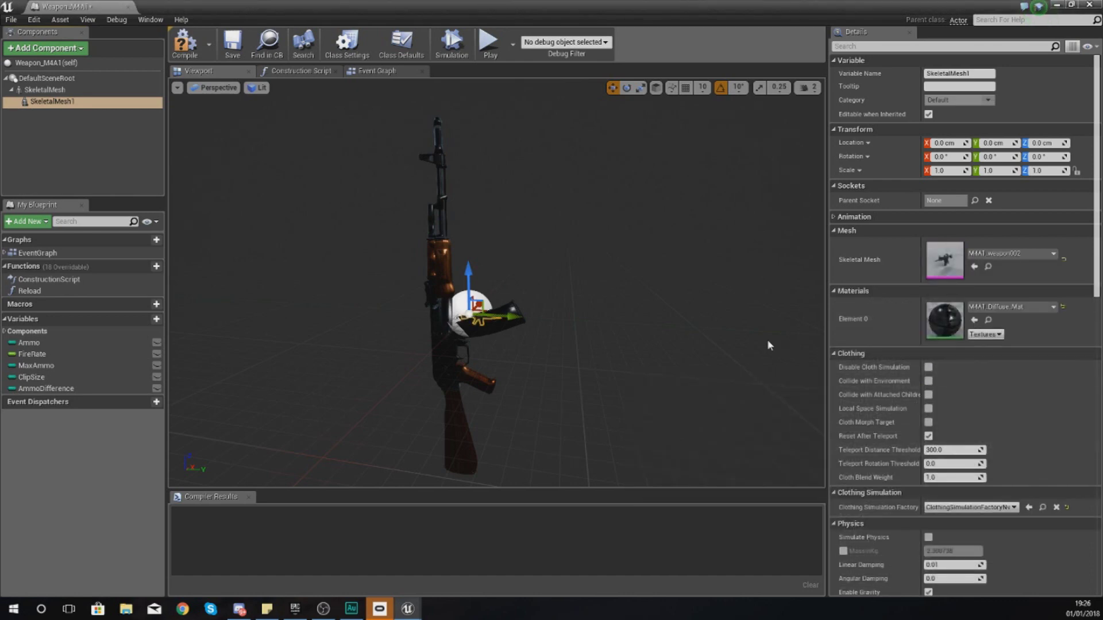
- Scale the M4A1 mesh up uniformly to about 6.97 so its size approaches the AK's
right_click_drag(551, 299, 617, 296)
key("w")
key("a")
key("s")
right_click_drag(525, 348, 525, 348)
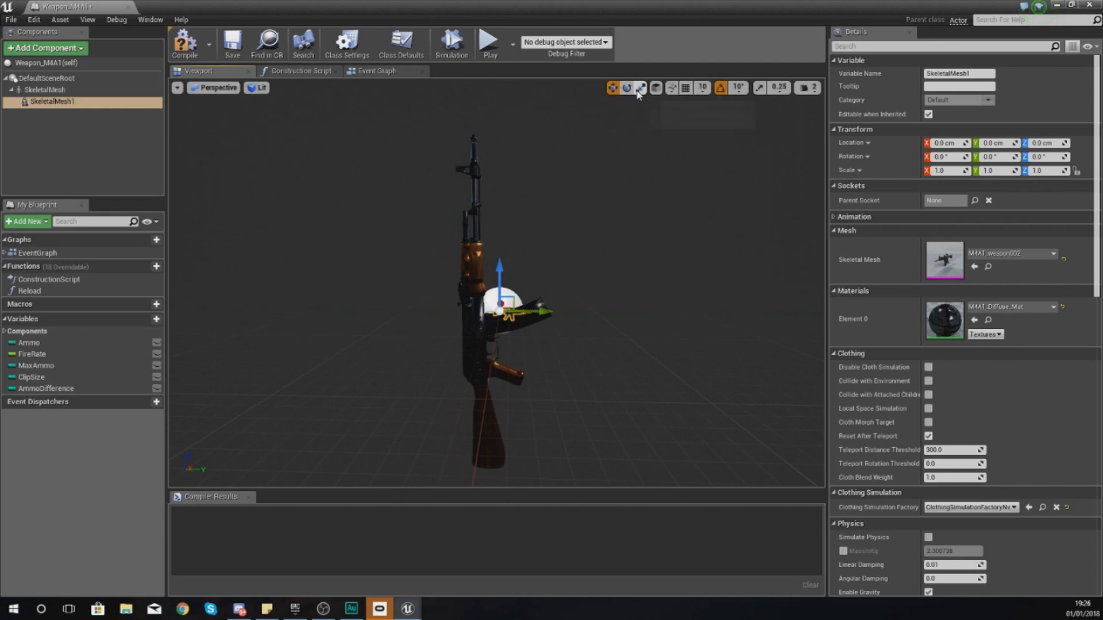
left_click(640, 87)
right_click_drag(497, 310, 510, 311)
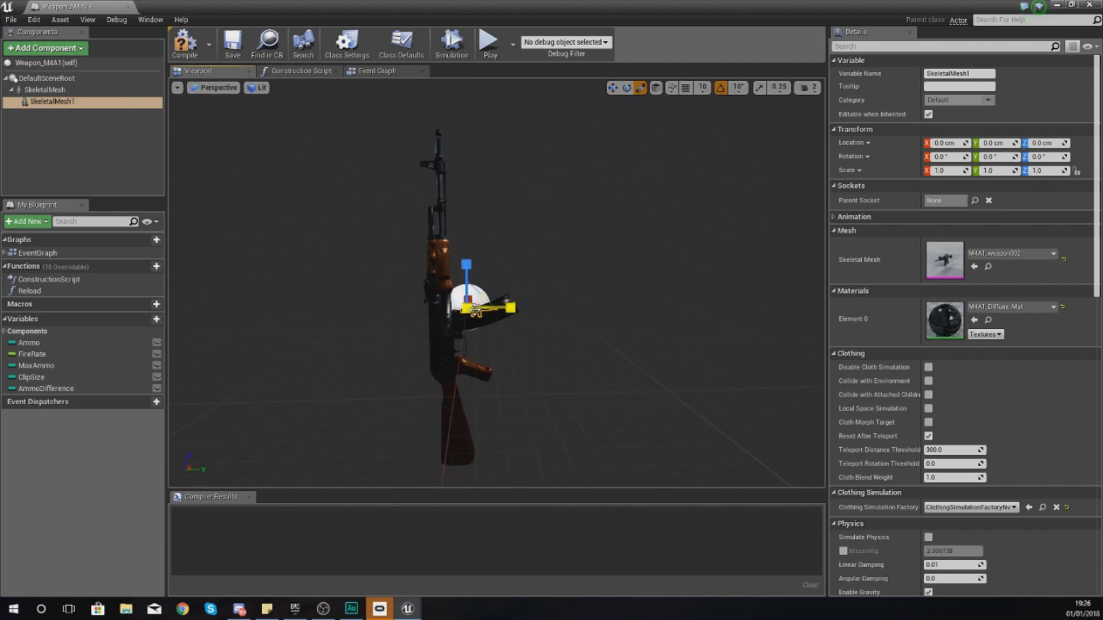
left_click_drag(470, 310, 521, 295)
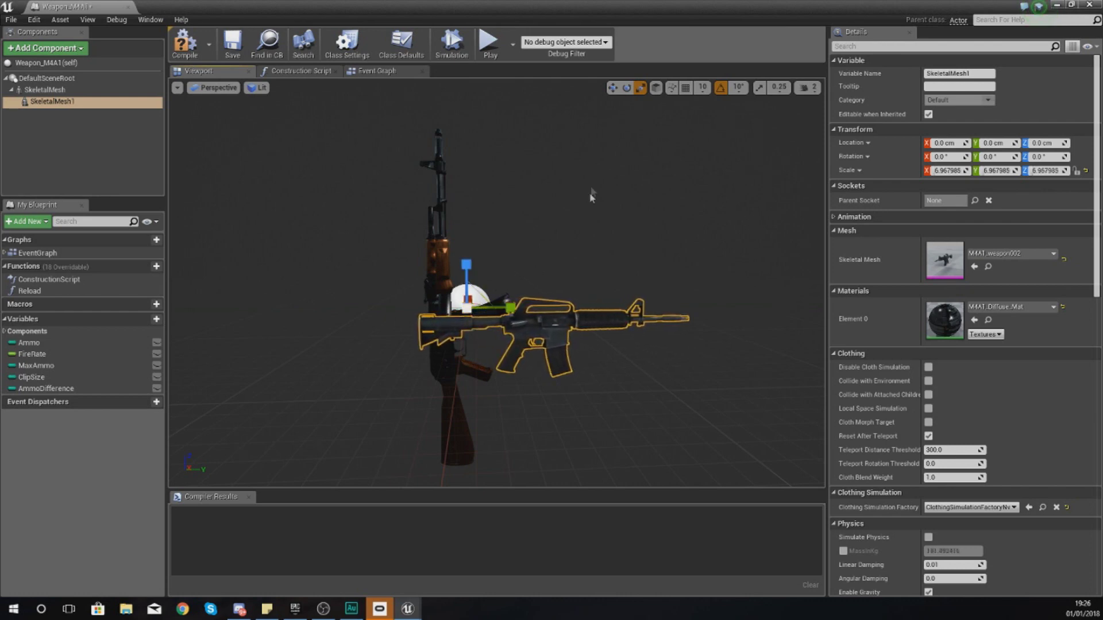
- Rotate the M4A1 mesh to about -90° on X and move it over the AK, to about Y -29.55 and Z -85.04 cm
left_click(626, 89)
left_click_drag(527, 293, 428, 305)
left_click(612, 87)
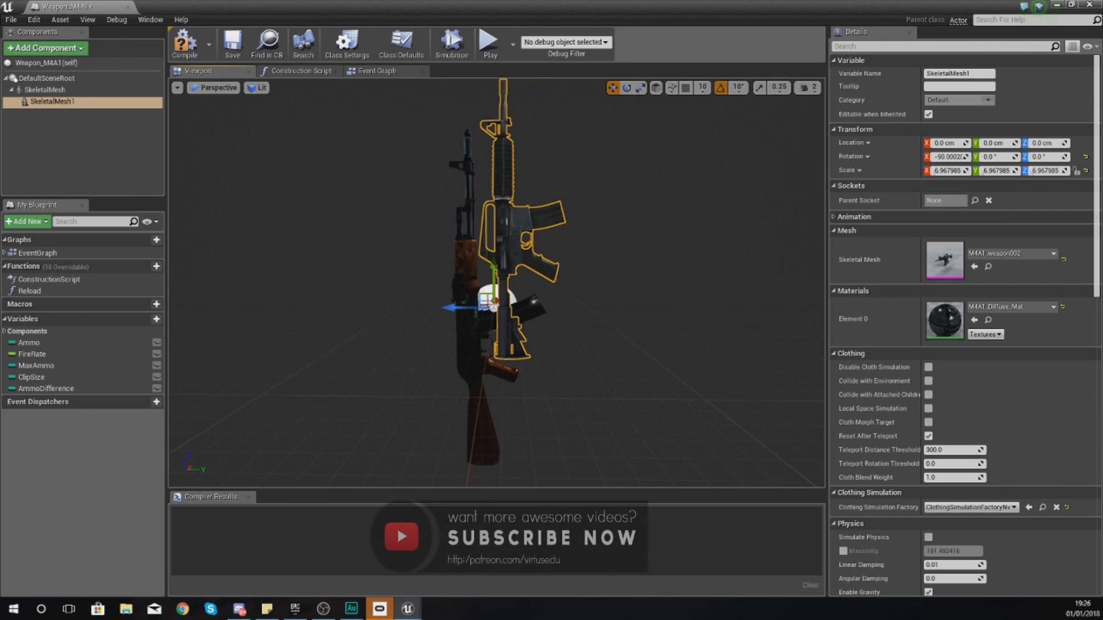
right_click_drag(491, 294, 487, 308)
left_click_drag(498, 268, 476, 351)
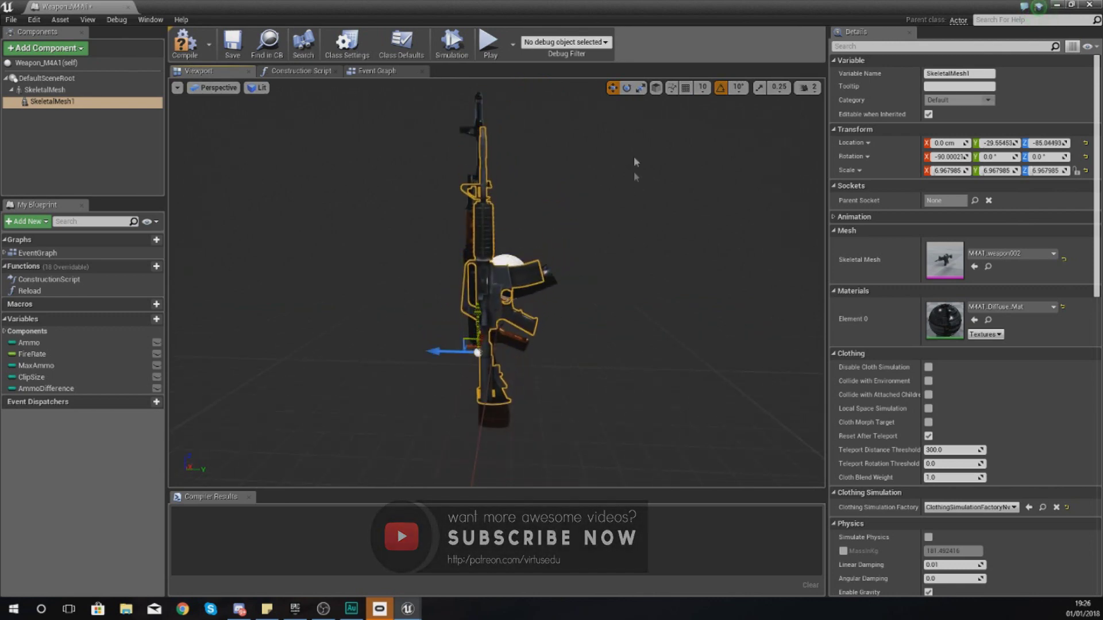
- Scale the M4A1 mesh uniformly to about 8.23 and lower it along the AK to about Z -98.09 cm
left_click(642, 89)
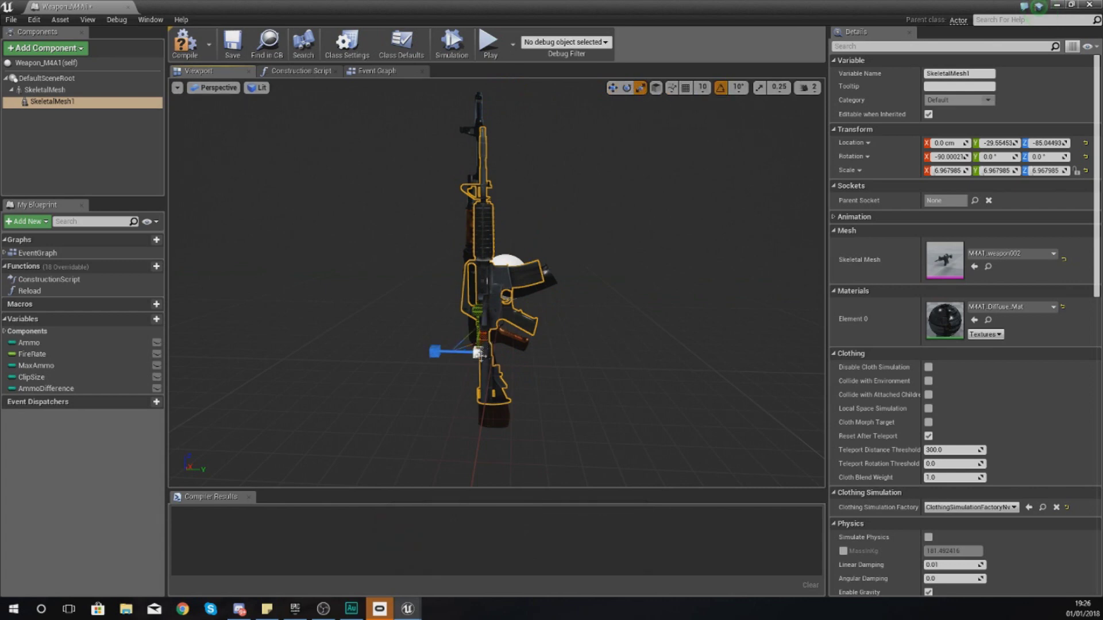
right_click_drag(478, 353, 554, 302)
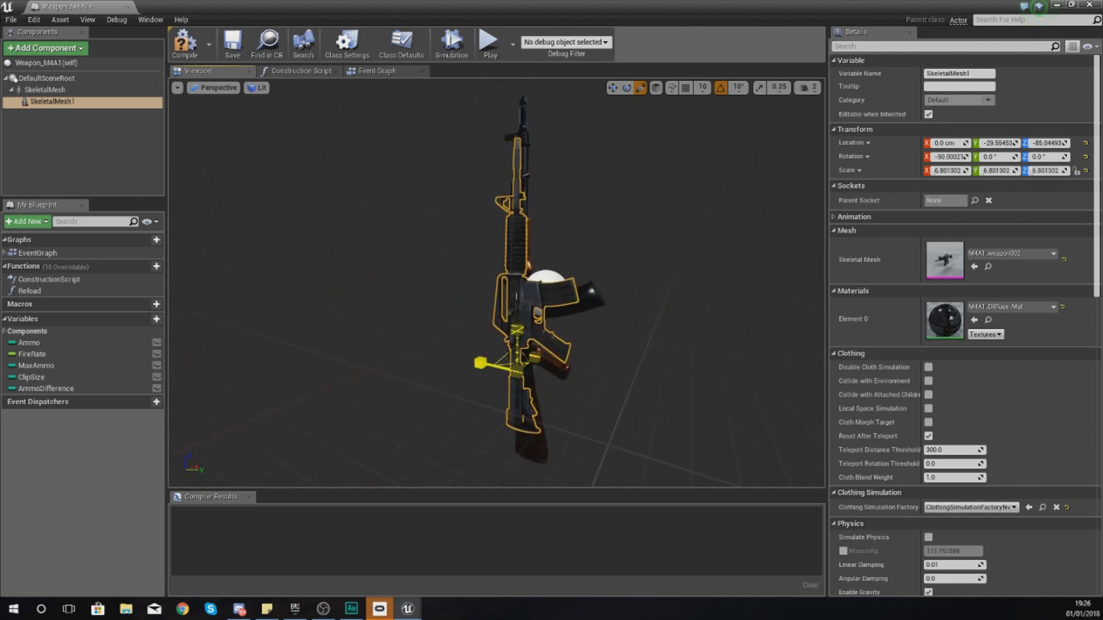
left_click_drag(516, 370, 539, 349)
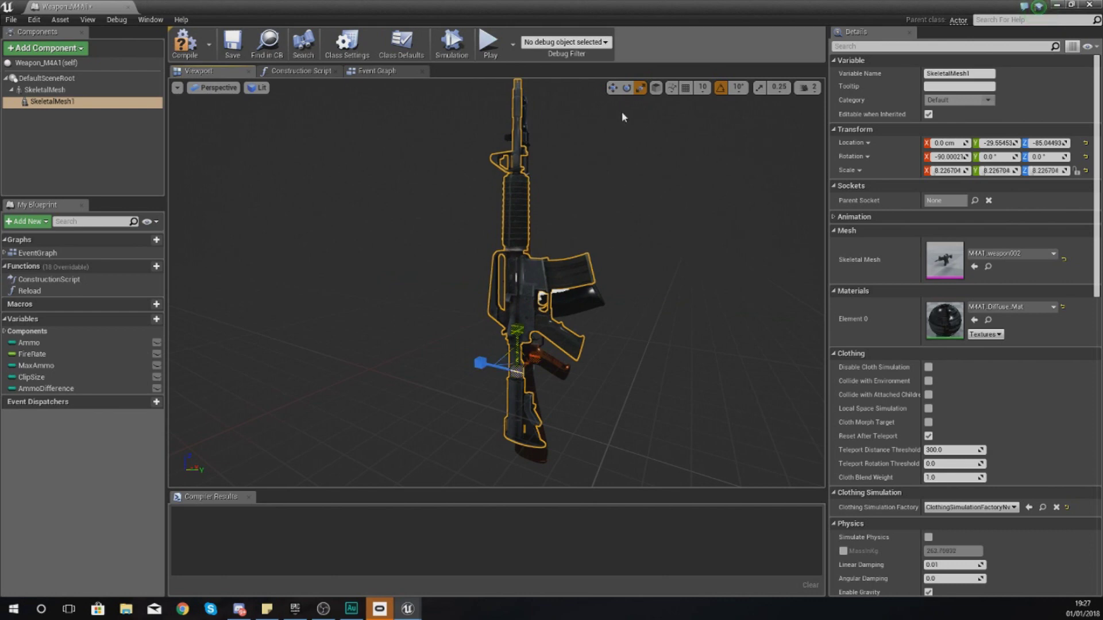
key("w")
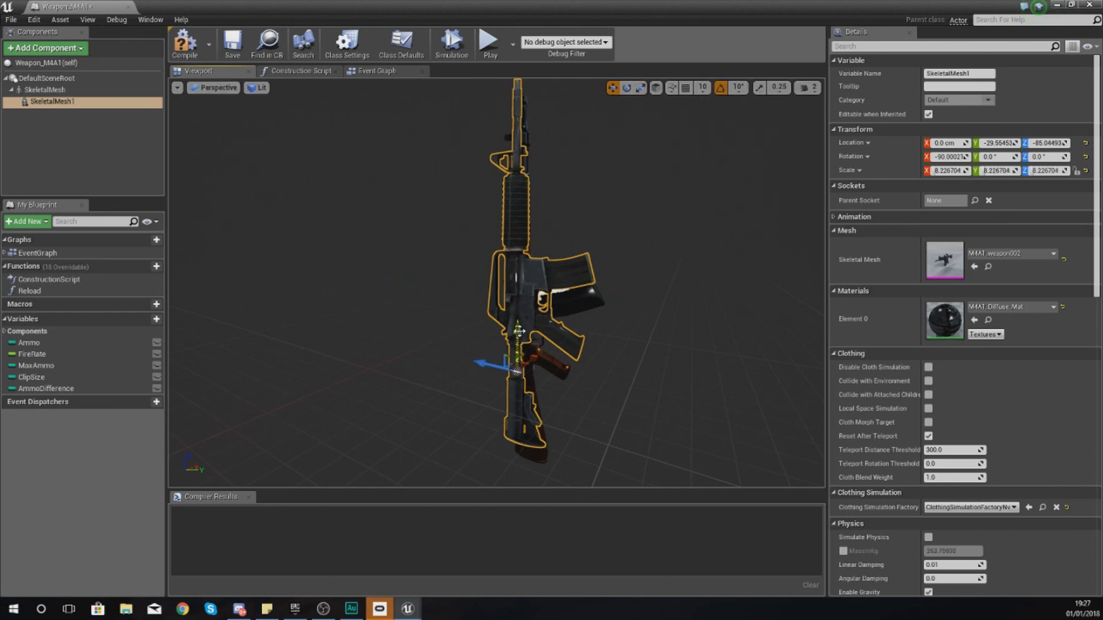
left_click_drag(515, 370, 512, 343)
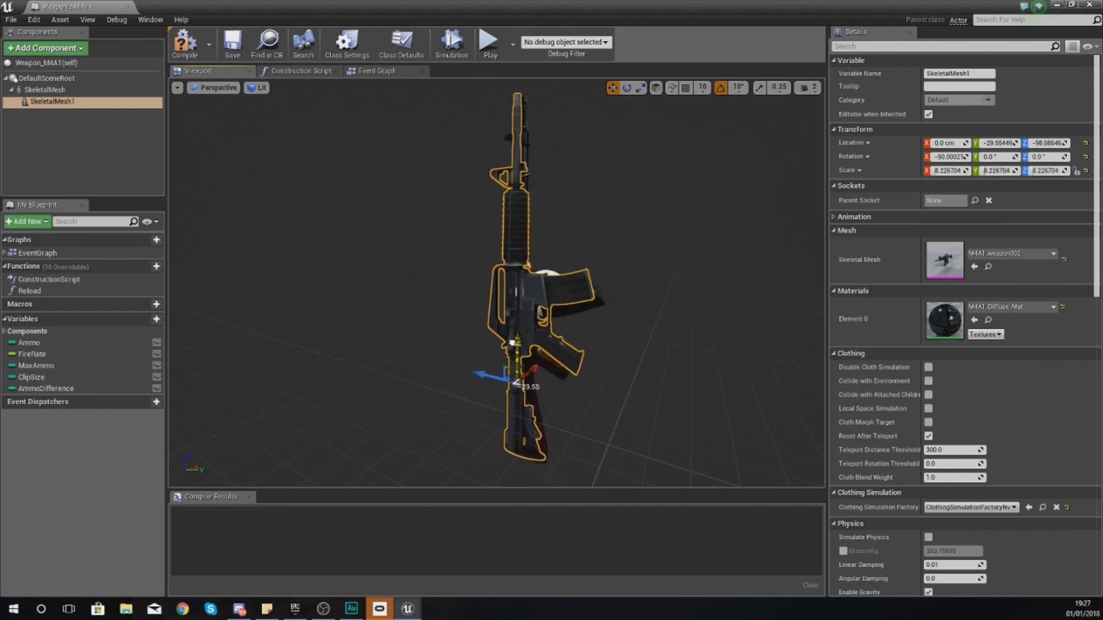
mouse_move(626, 294)
left_mouse_down()
mouse_move(586, 296)
mouse_move(626, 296)
left_mouse_up()
- Scale the M4A1 mesh uniformly to about 8.73 and shift it sideways toward the AK, to about X 30.6 cm
left_click(640, 87)
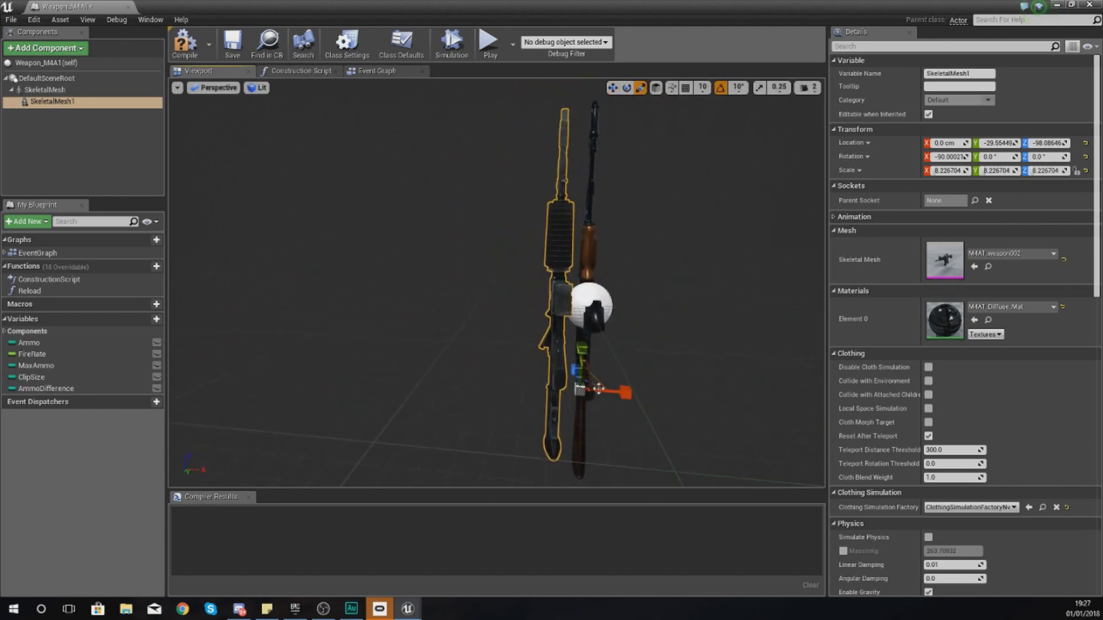
left_click_drag(580, 388, 579, 390)
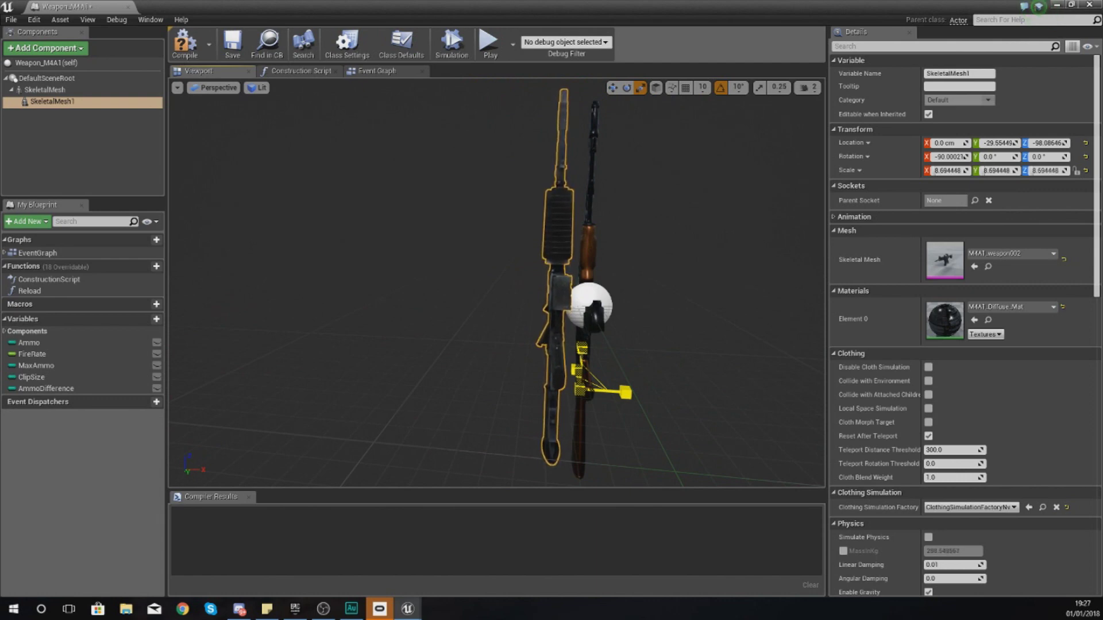
key("w")
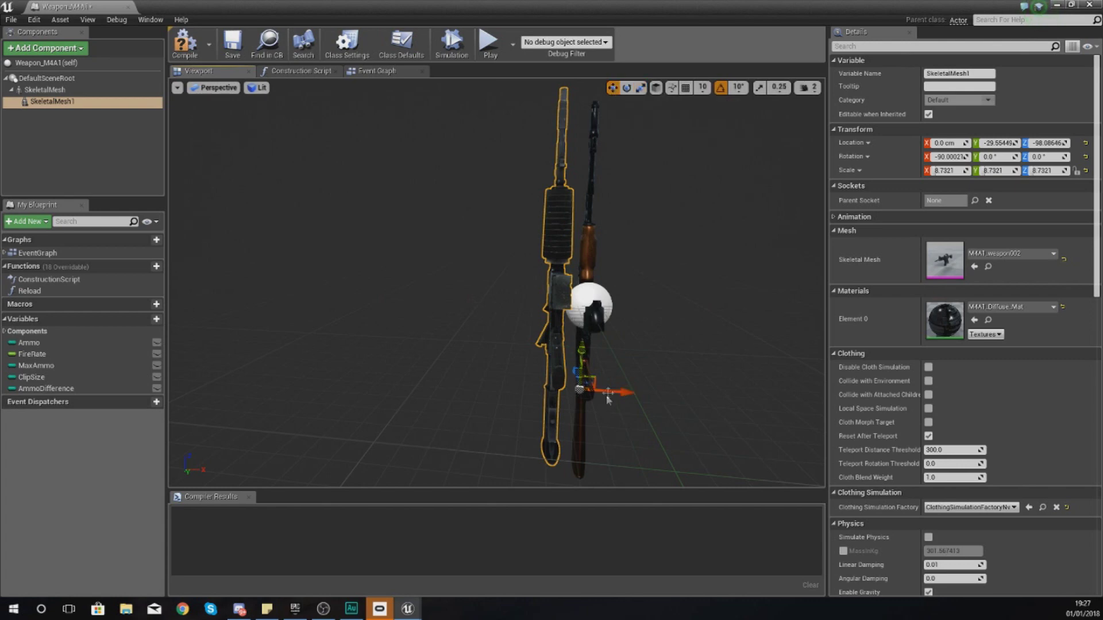
left_click_drag(608, 395, 639, 398)
right_click_drag(639, 397, 845, 383)
key("s")
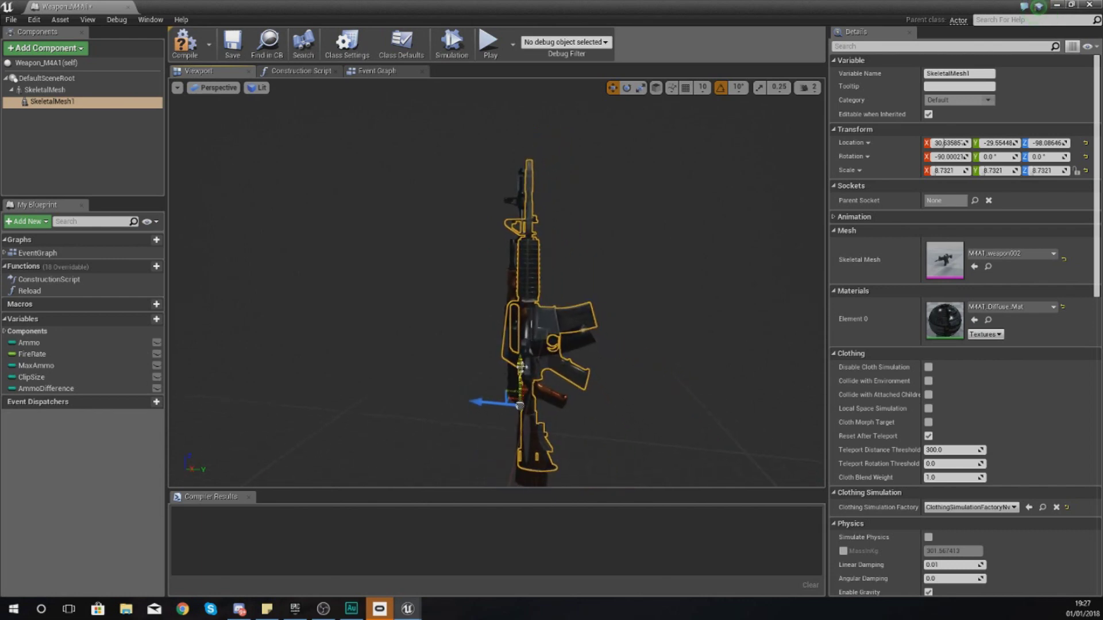
- Move the M4A1 mesh to about Y -35.13 and Z -106 cm so it lines up with the AK
left_click_drag(520, 406, 515, 335)
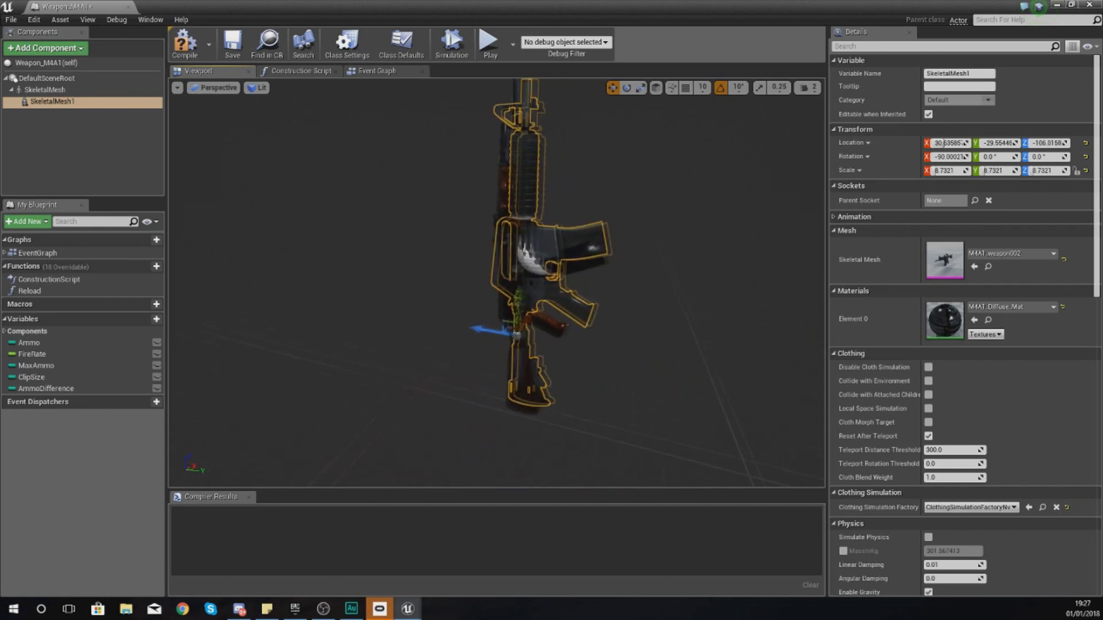
key("w")
key("d")
right_click_drag(516, 334, 118, 324)
key("s")
key("a")
key("w")
key("d")
key("s")
key("w")
right_click_drag(660, 344, 598, 410)
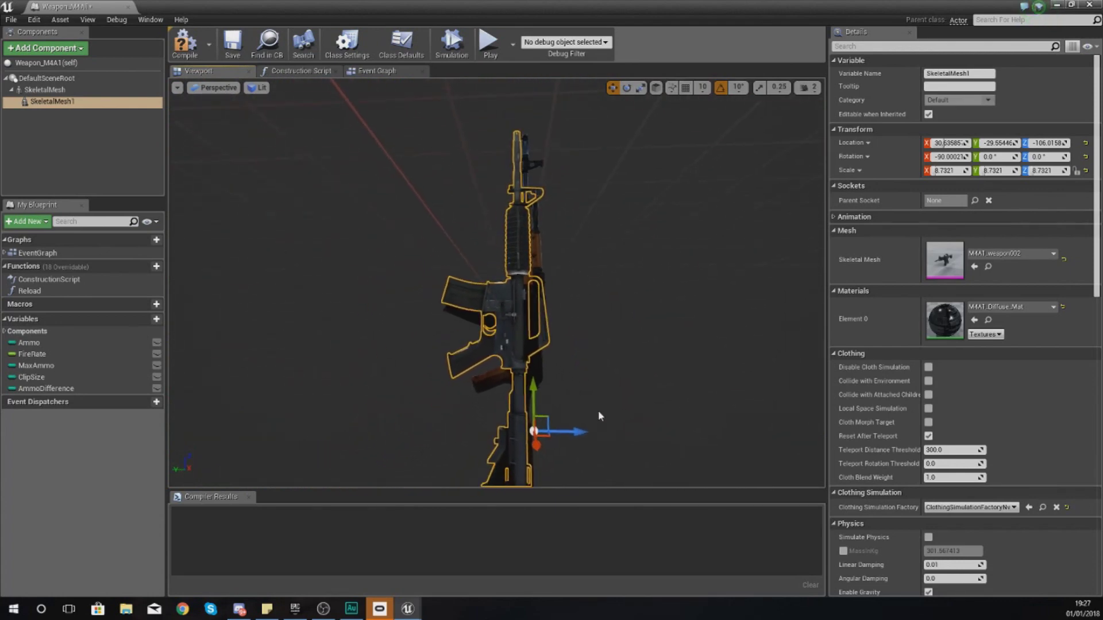
left_click_drag(579, 430, 585, 432)
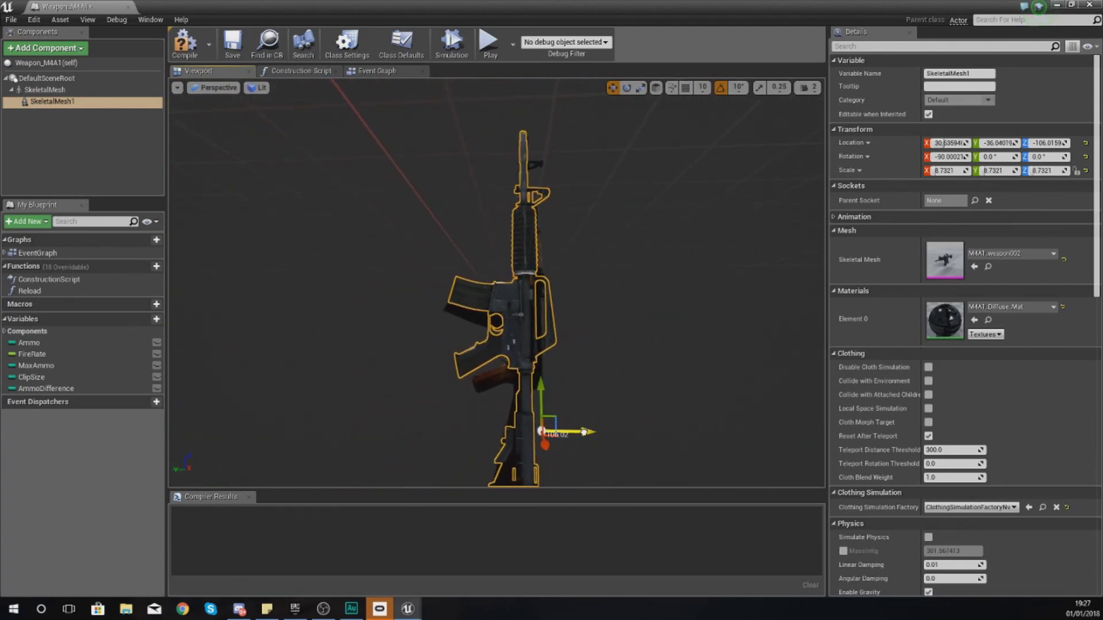
left_click_drag(542, 388, 542, 387)
right_click_drag(603, 422, 597, 422)
left_click_drag(599, 433, 597, 433)
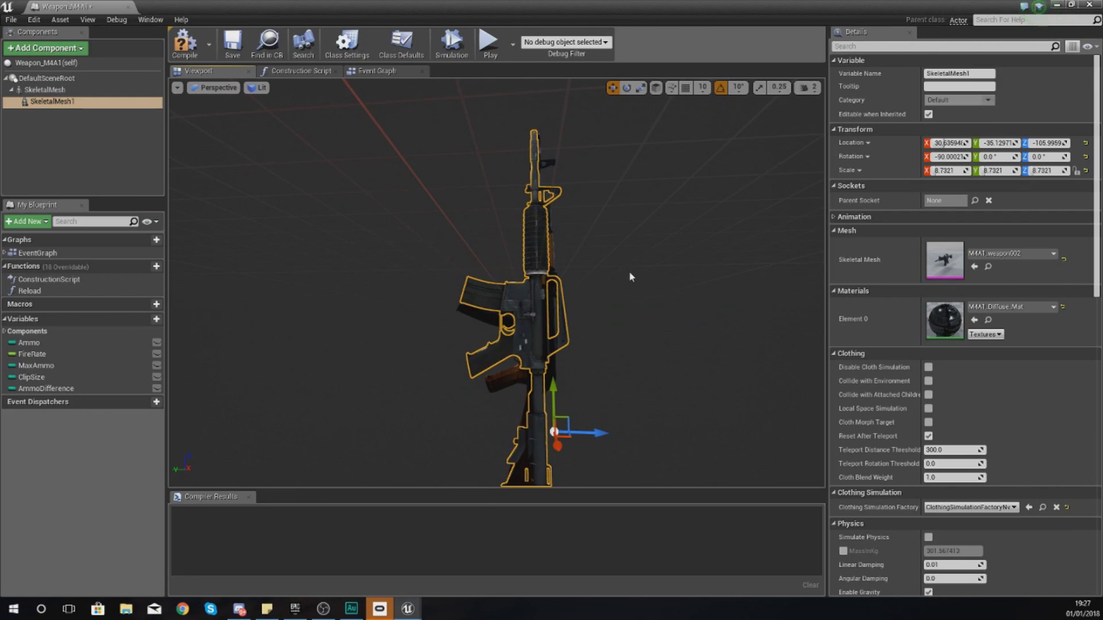
left_click_drag(679, 6, 564, 0)
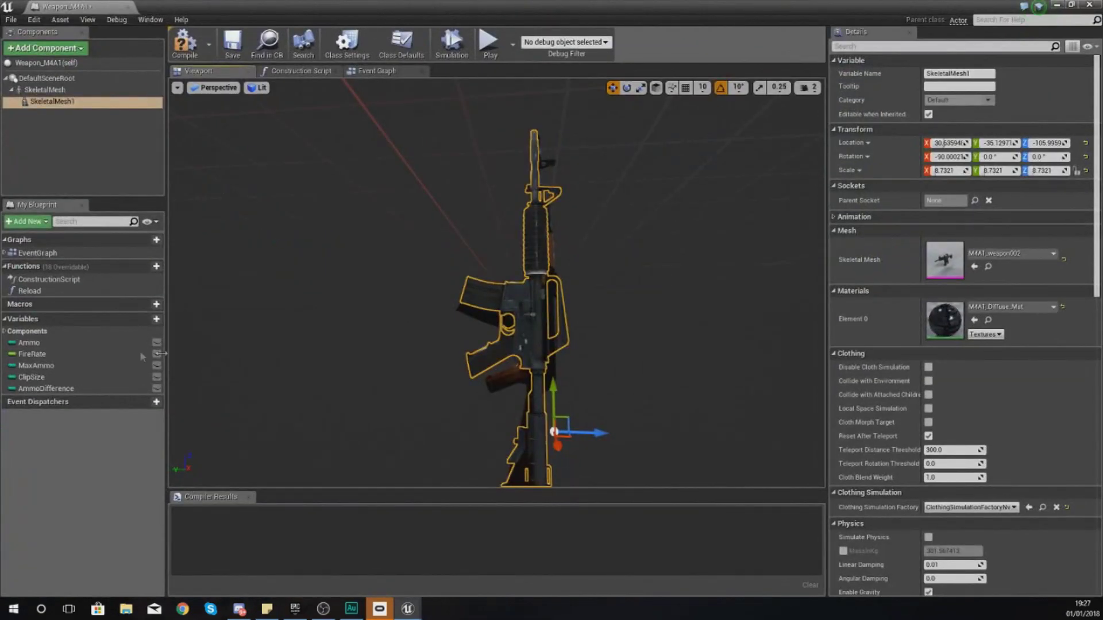
- Set the ClipSize variable's default value to 45, then compile and close the Weapon_M4A1 blueprint
left_click(69, 343)
left_click(69, 365)
left_click(69, 377)
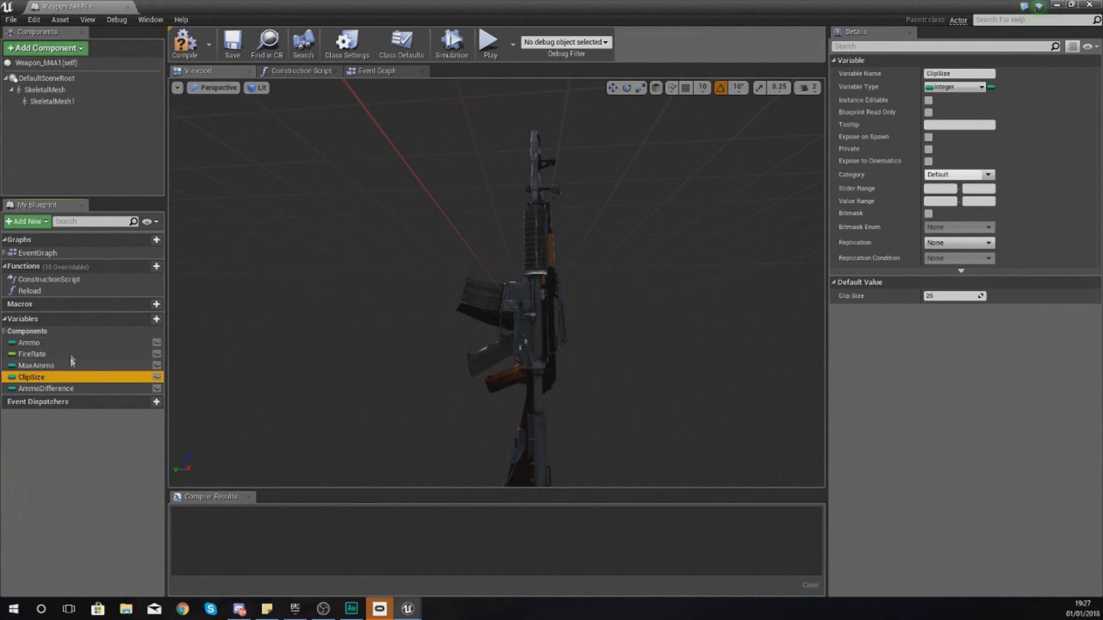
left_click(68, 367)
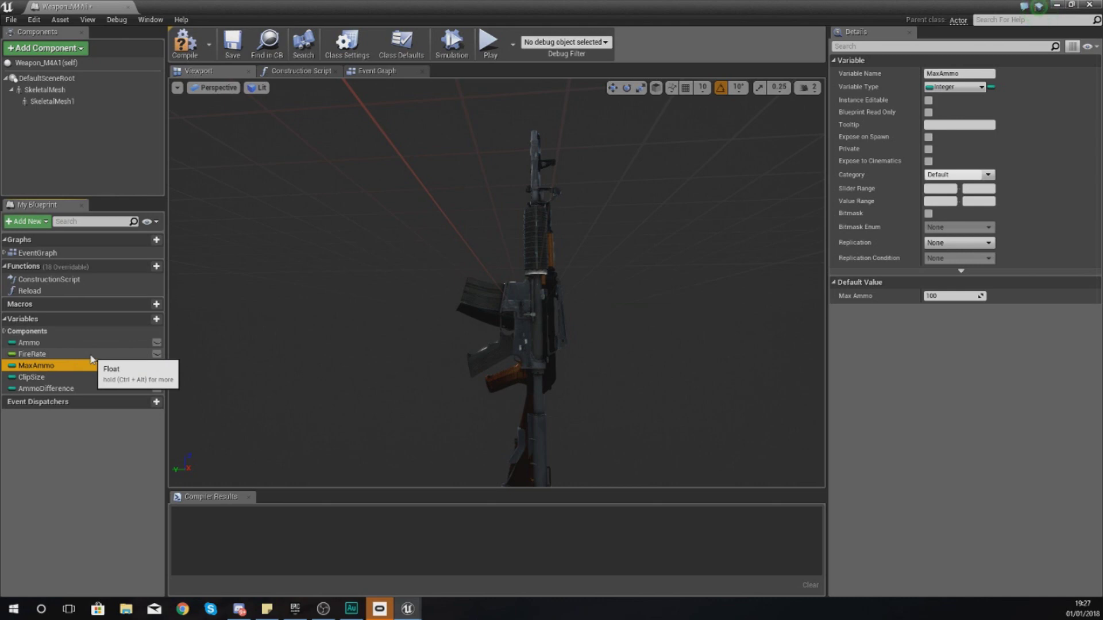
left_click(60, 343)
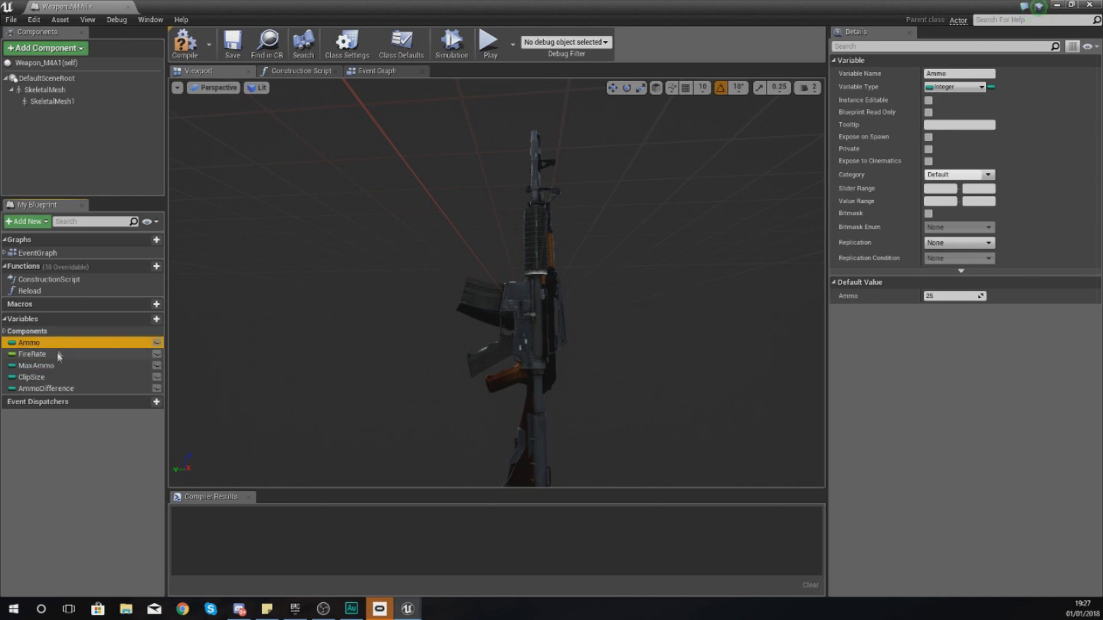
left_click(52, 378)
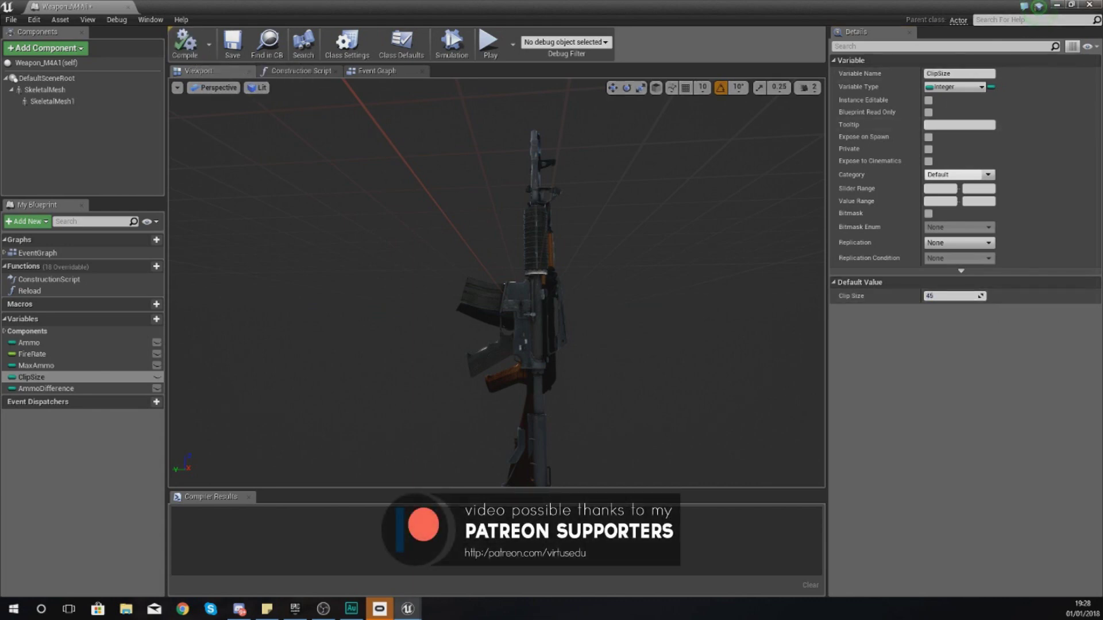
left_click(1092, 7)
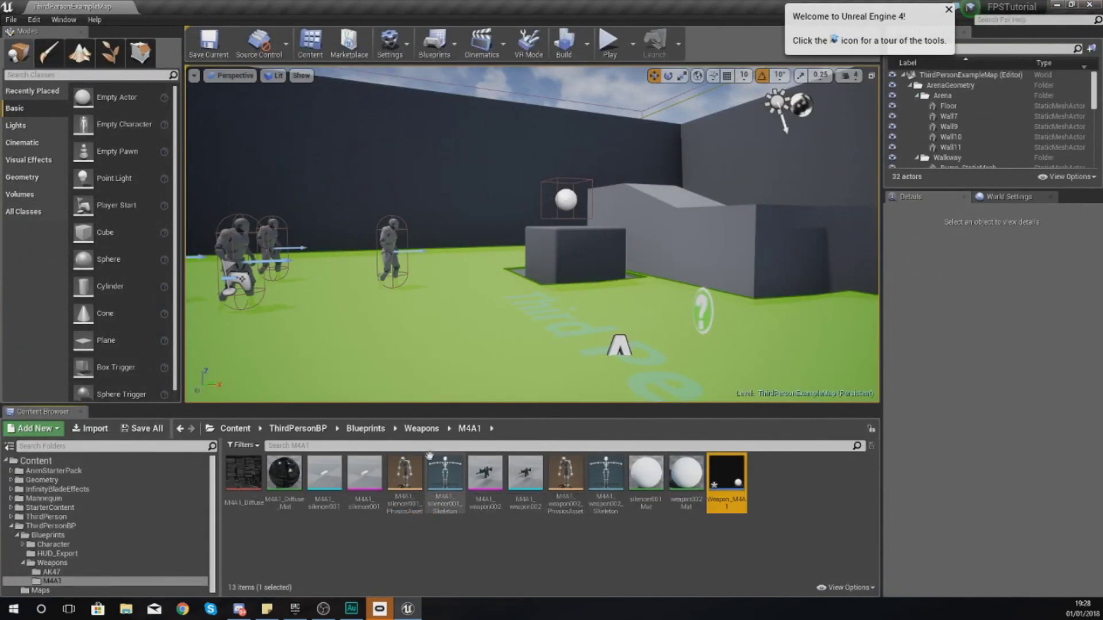
- Open the skeleton of the M4A1_weapon002 mesh and set up a side view with camera speed 2
double_click(480, 468)
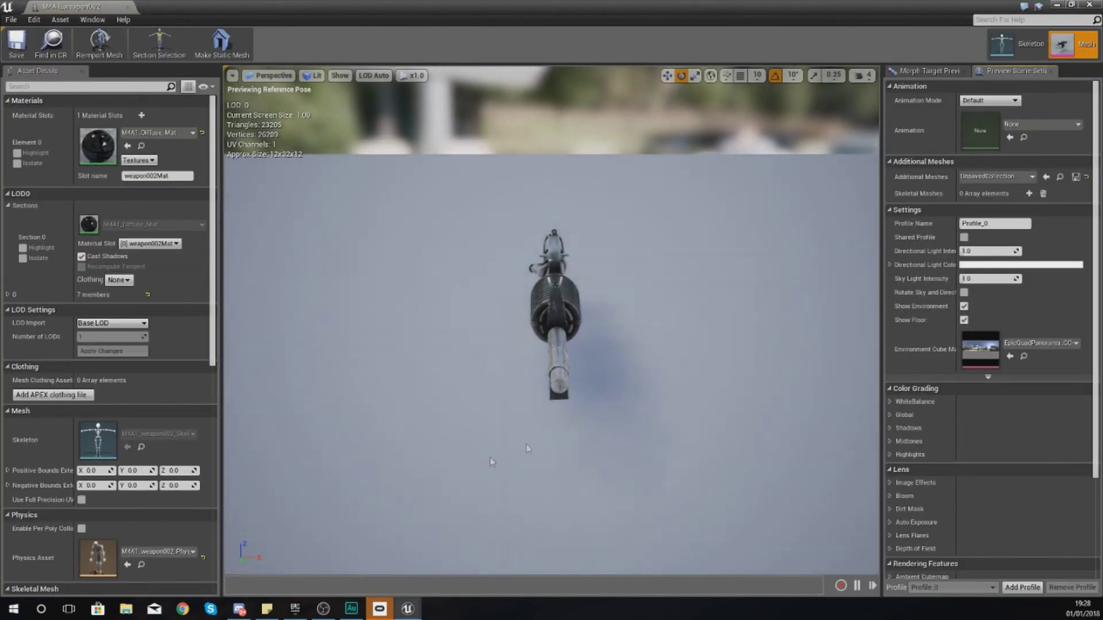
right_click_drag(526, 446, 623, 432)
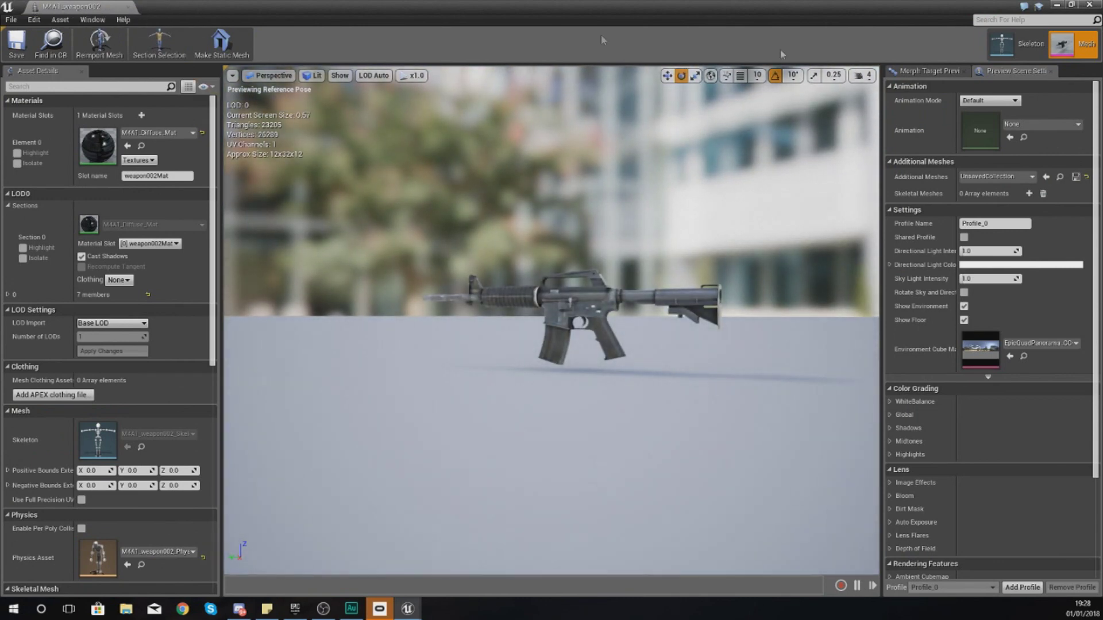
left_click(1018, 43)
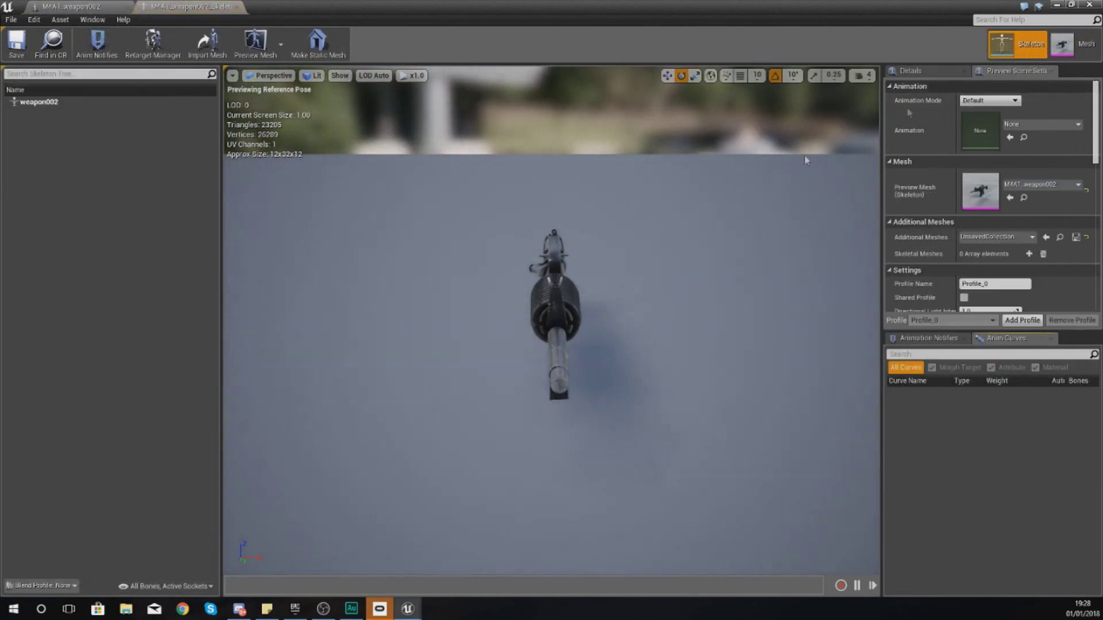
mouse_move(552, 321)
right_mouse_down()
mouse_move(460, 298)
mouse_move(540, 304)
mouse_move(534, 316)
right_mouse_up()
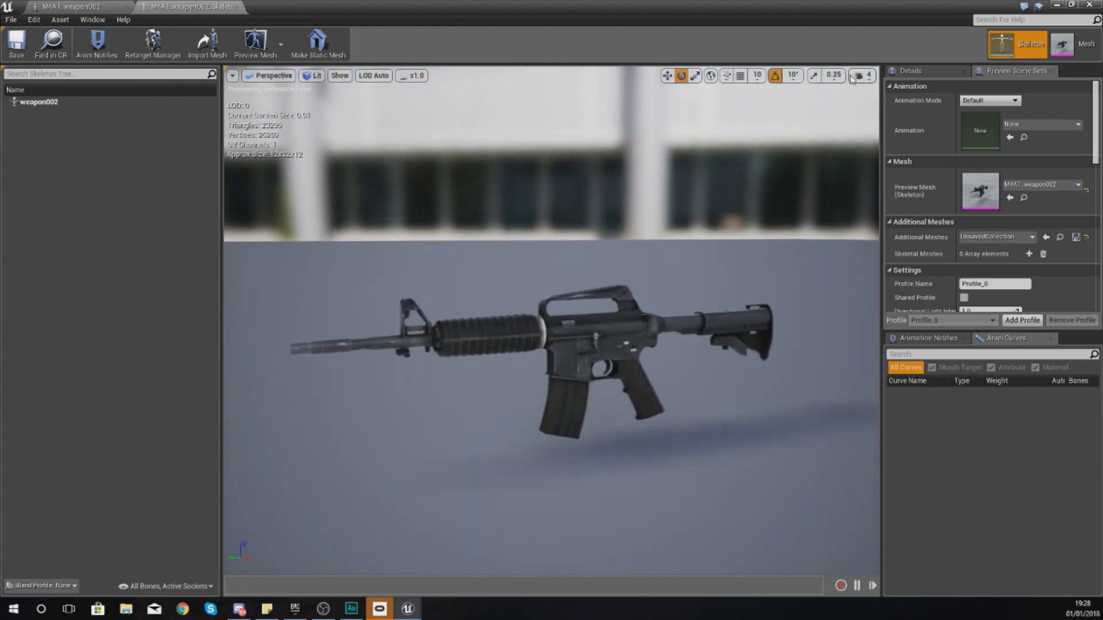
left_click(870, 75)
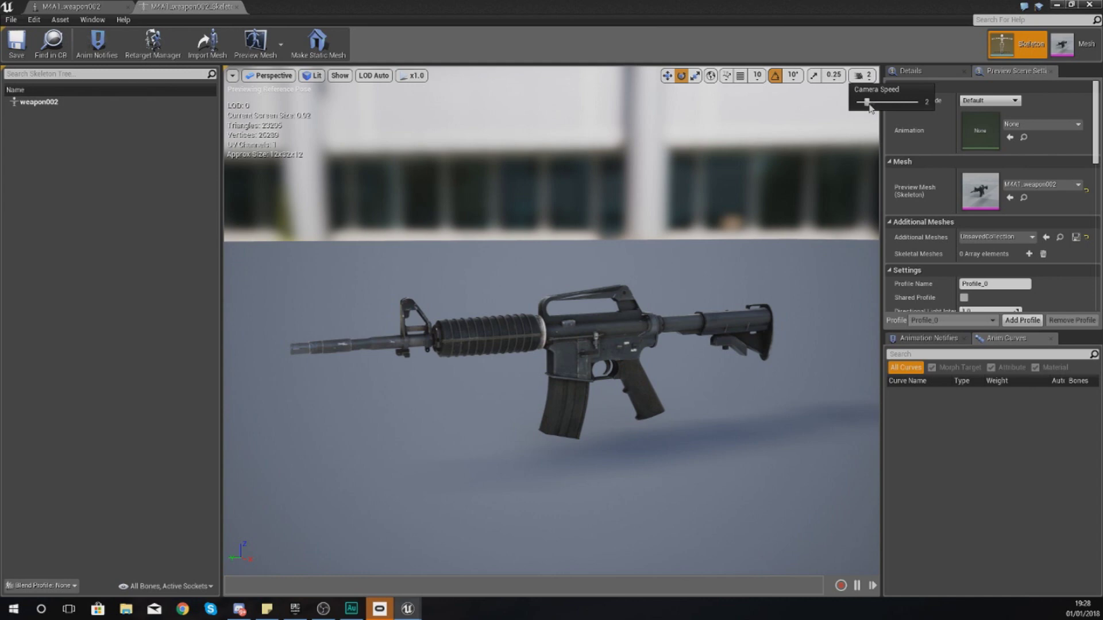
right_click_drag(710, 219, 660, 214)
key("d")
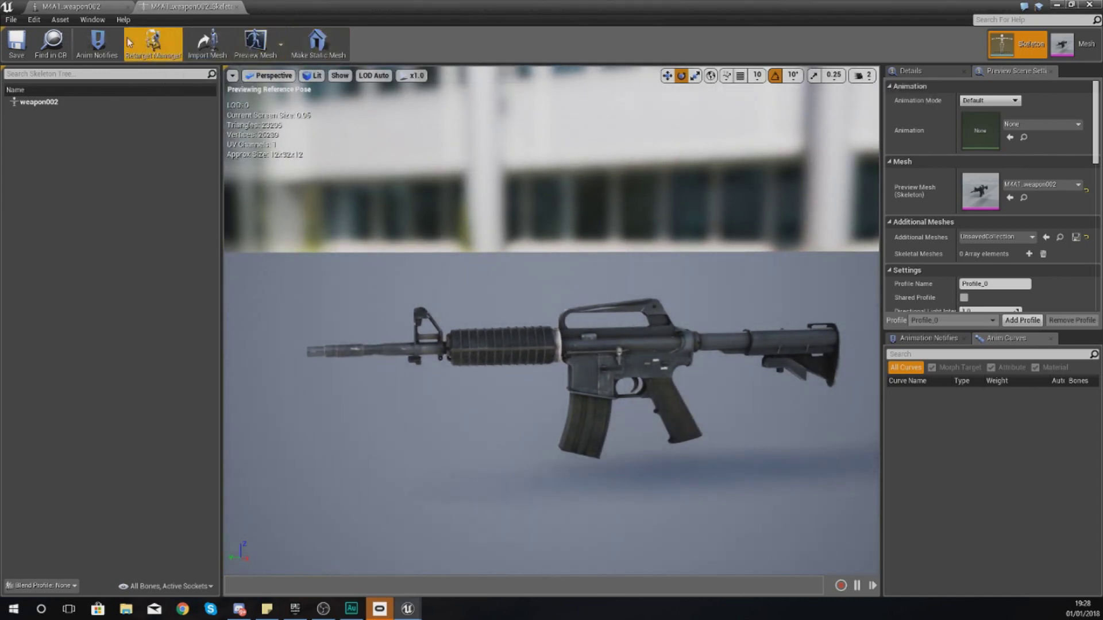
- Add a socket named MuzzleFlash to the weapon002 bone
left_click(61, 20)
left_click(61, 21)
left_click(49, 103)
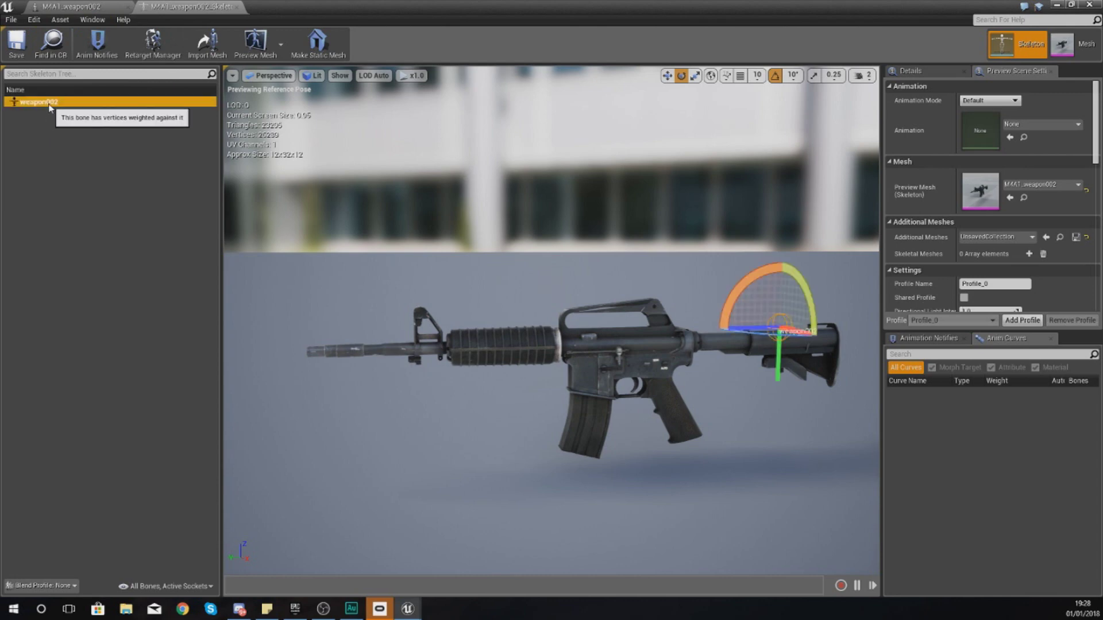
right_click(49, 105)
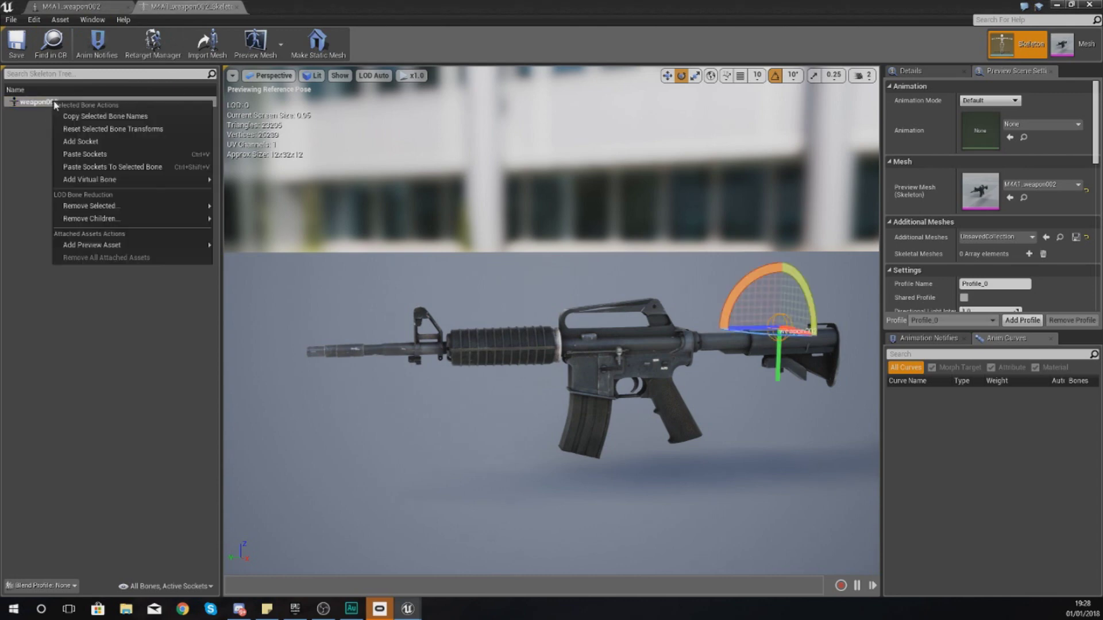
left_click(41, 106)
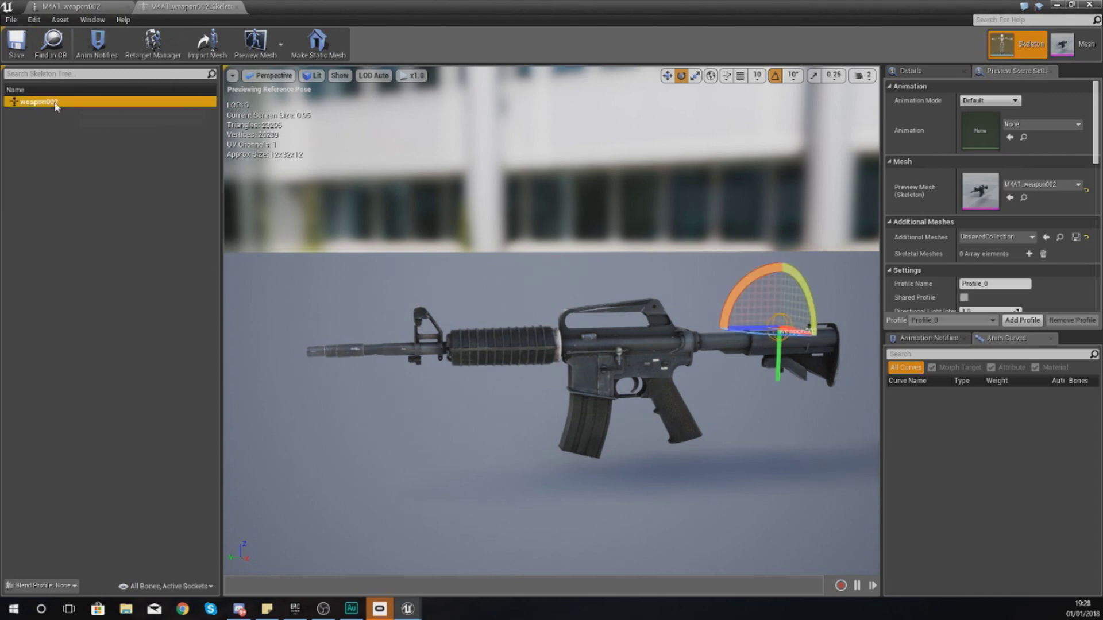
right_click(56, 105)
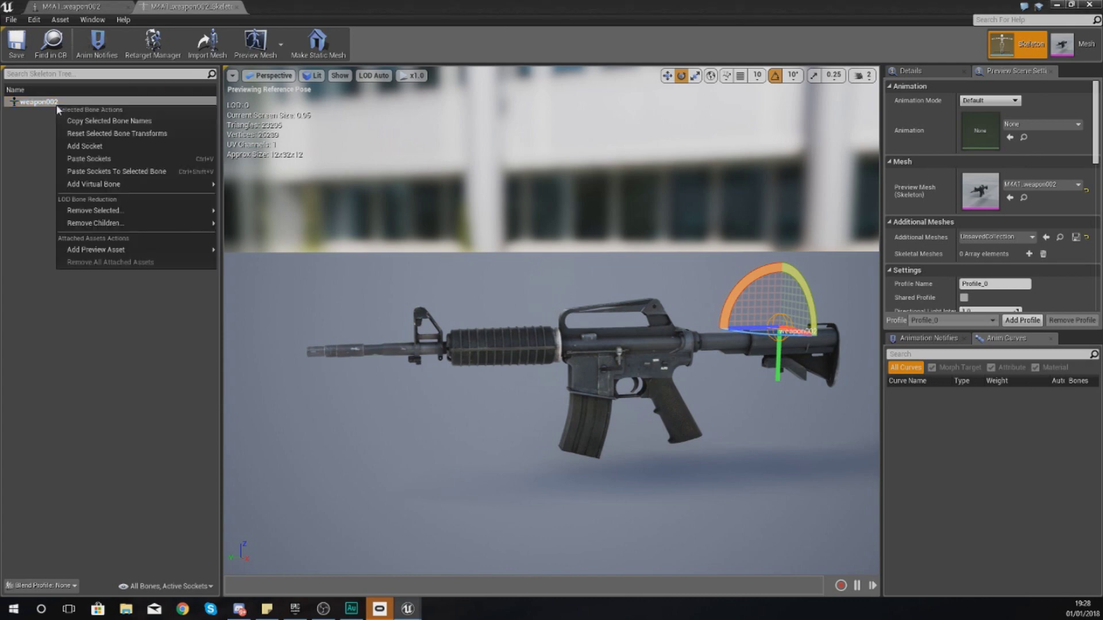
left_click(104, 146)
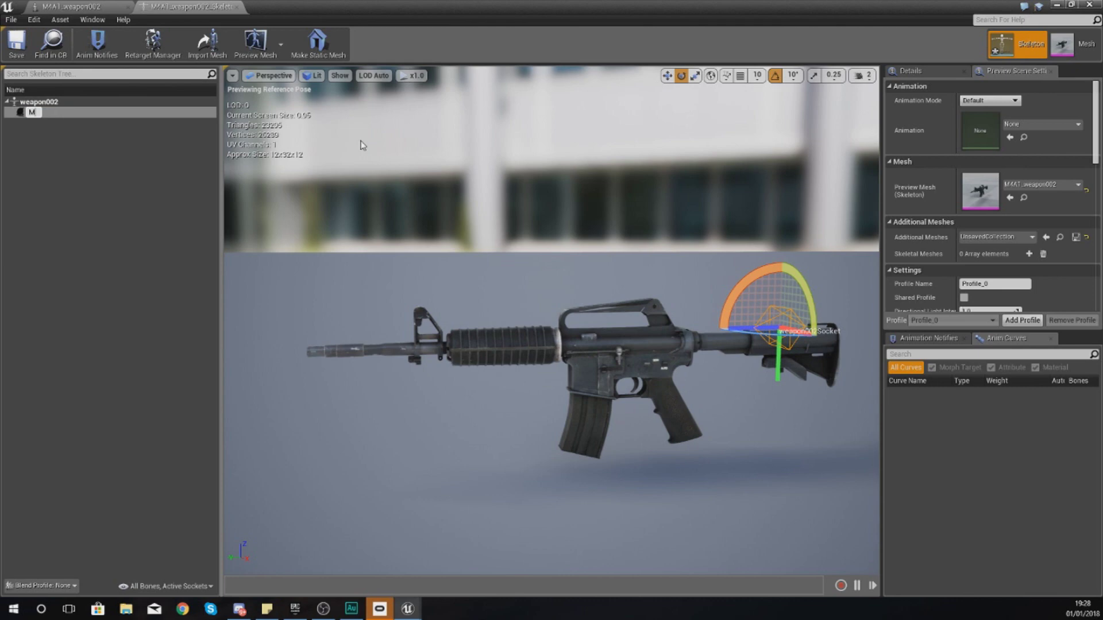
type("MuzzleFlash")
key("Return")
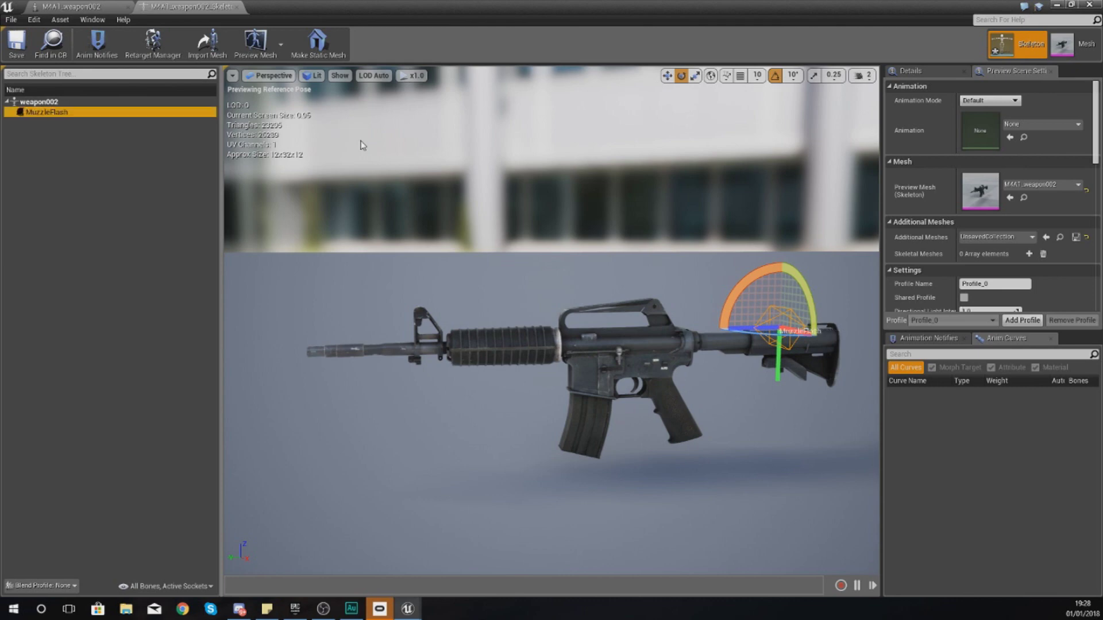
- Move the MuzzleFlash socket forward along the rifle to the barrel tip and lower it to barrel height
left_click(667, 76)
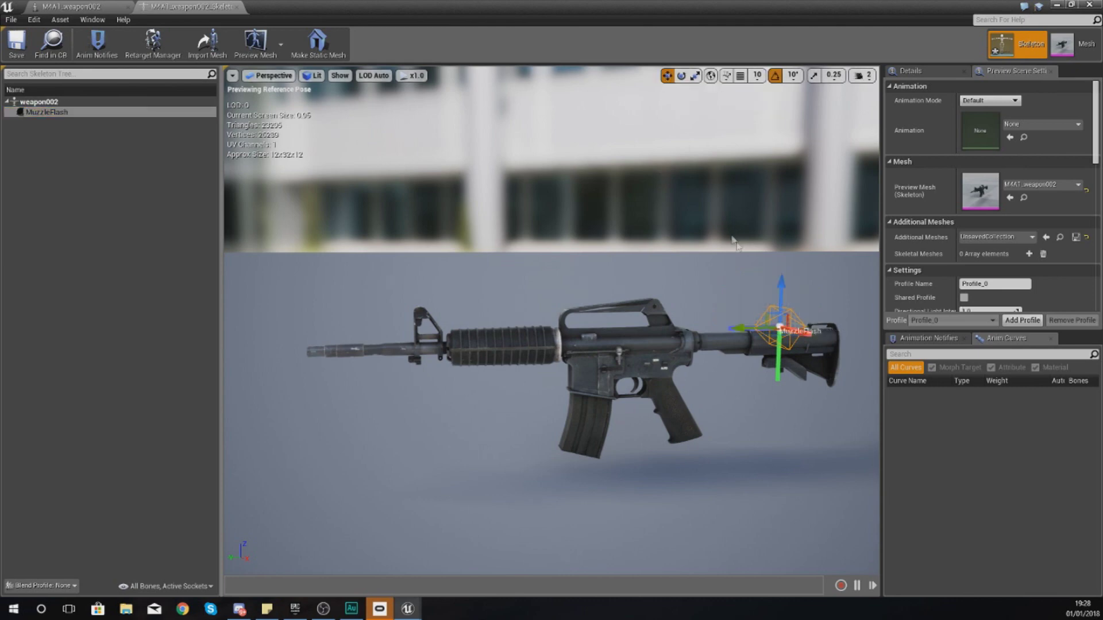
left_click_drag(726, 329, 263, 357)
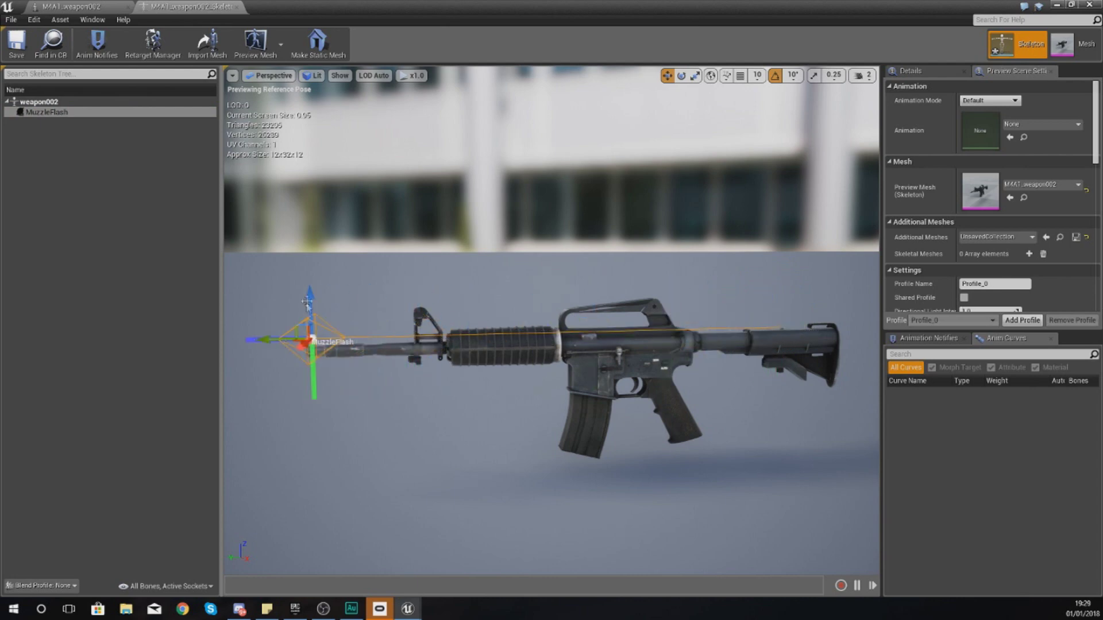
left_click_drag(311, 300, 313, 310)
- Shift the MuzzleFlash socket sideways to center it on the end of the barrel
key("a")
right_click_drag(437, 368, 475, 381)
key("a")
key("d")
key("a")
key("d")
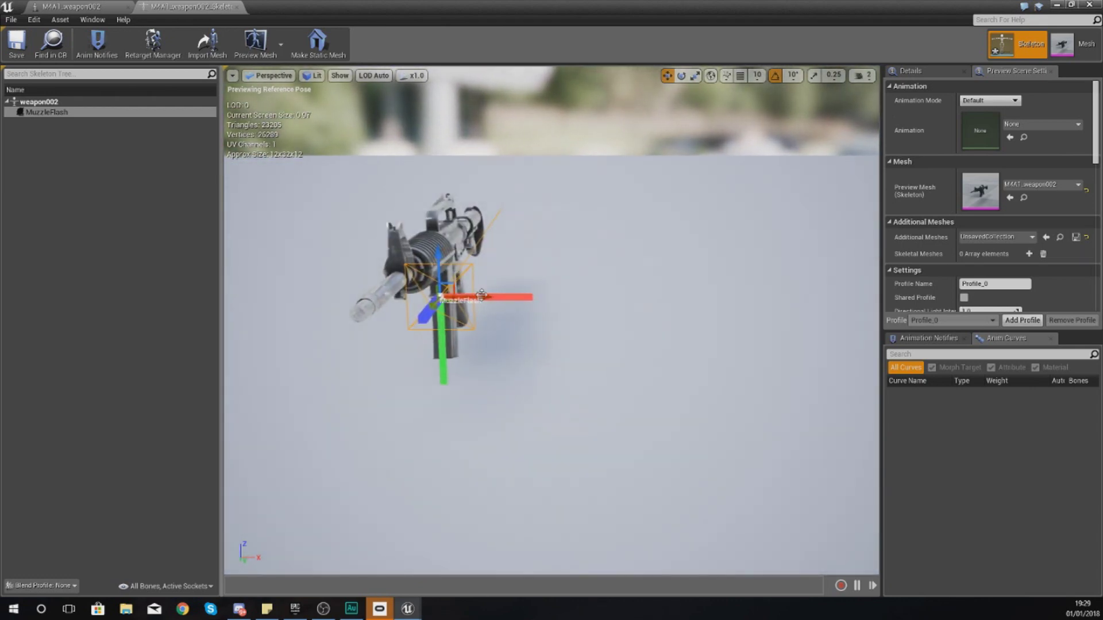
left_click_drag(481, 295, 418, 295)
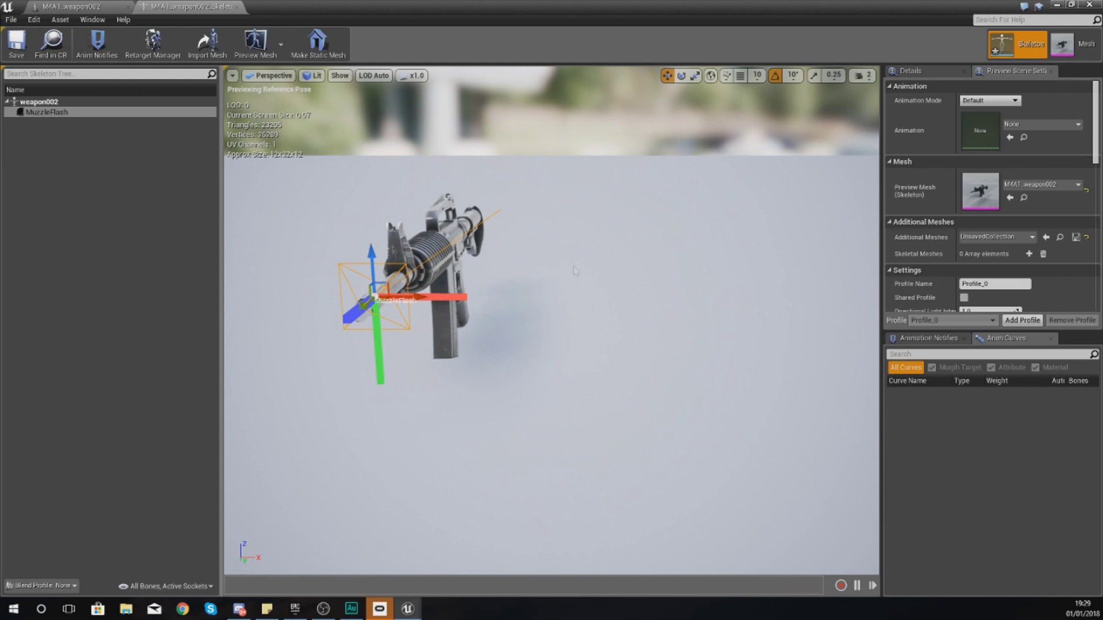
key("d")
right_click_drag(575, 271, 345, 215)
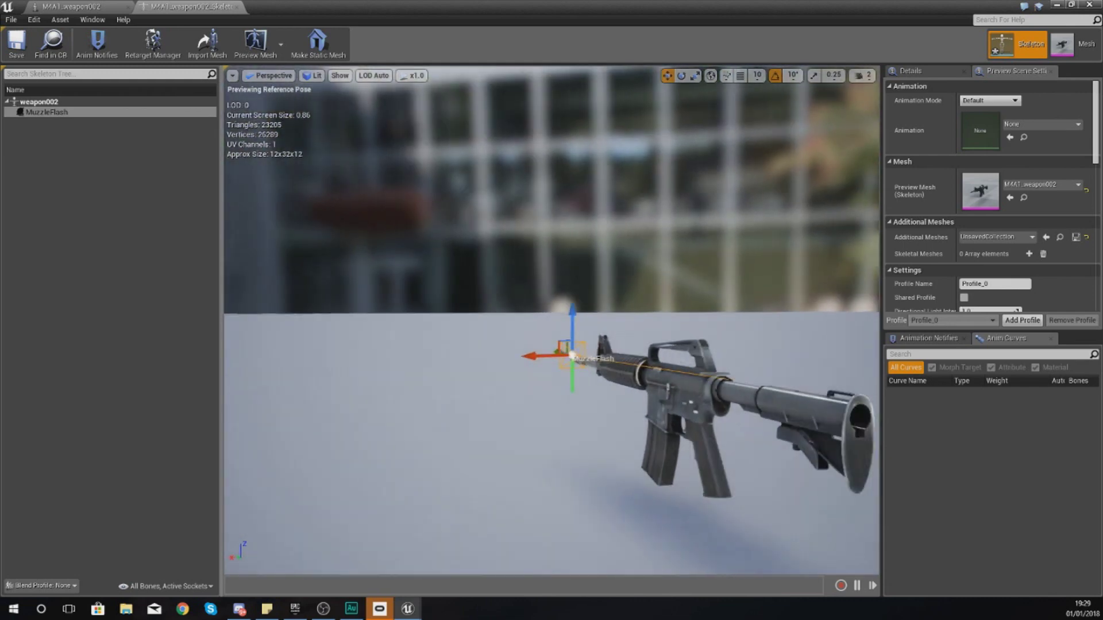
left_click_drag(483, 279, 425, 283)
right_click_drag(573, 275, 578, 336)
key("w")
key("s")
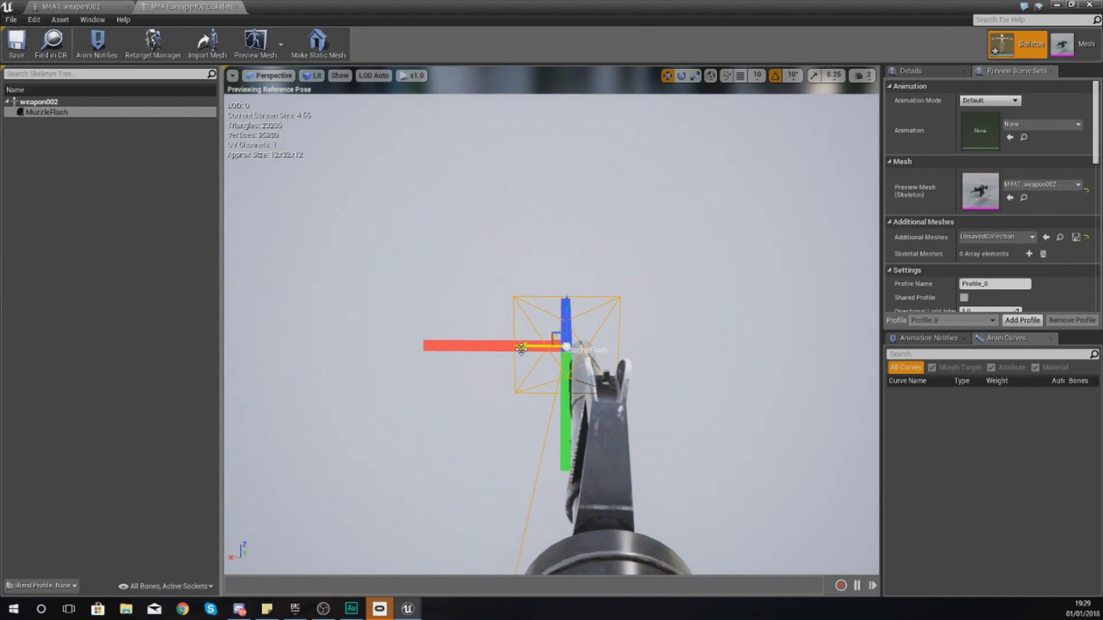
- Close the M4A1 asset editor, then open the AK mesh's skeleton and examine its Muzzle socket and SM_MuzzleFlash preview
left_click(82, 6)
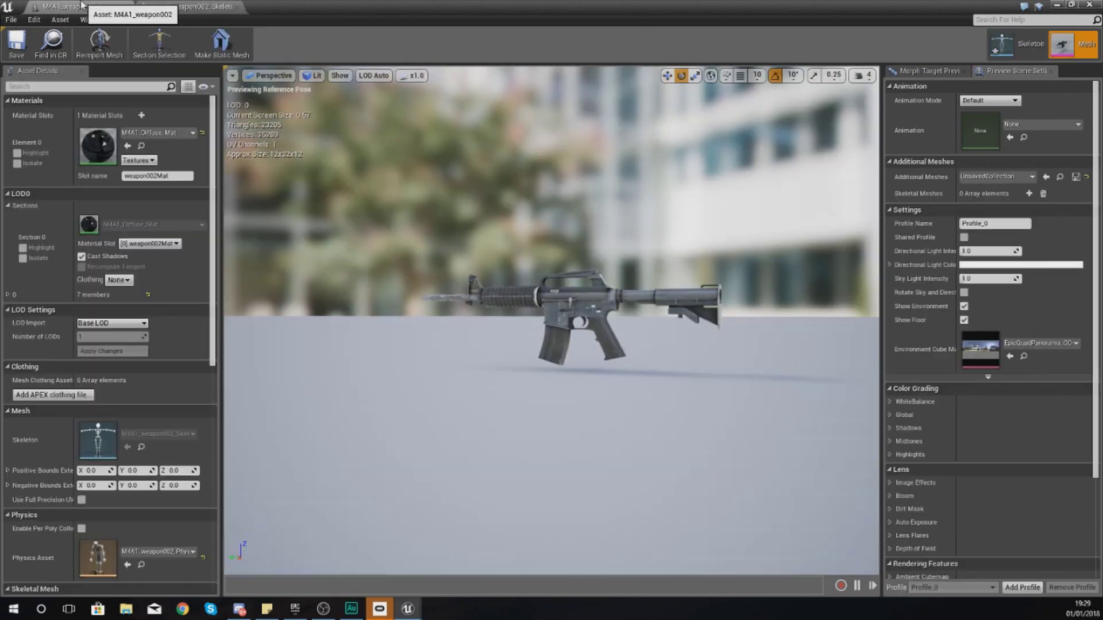
left_click(1094, 5)
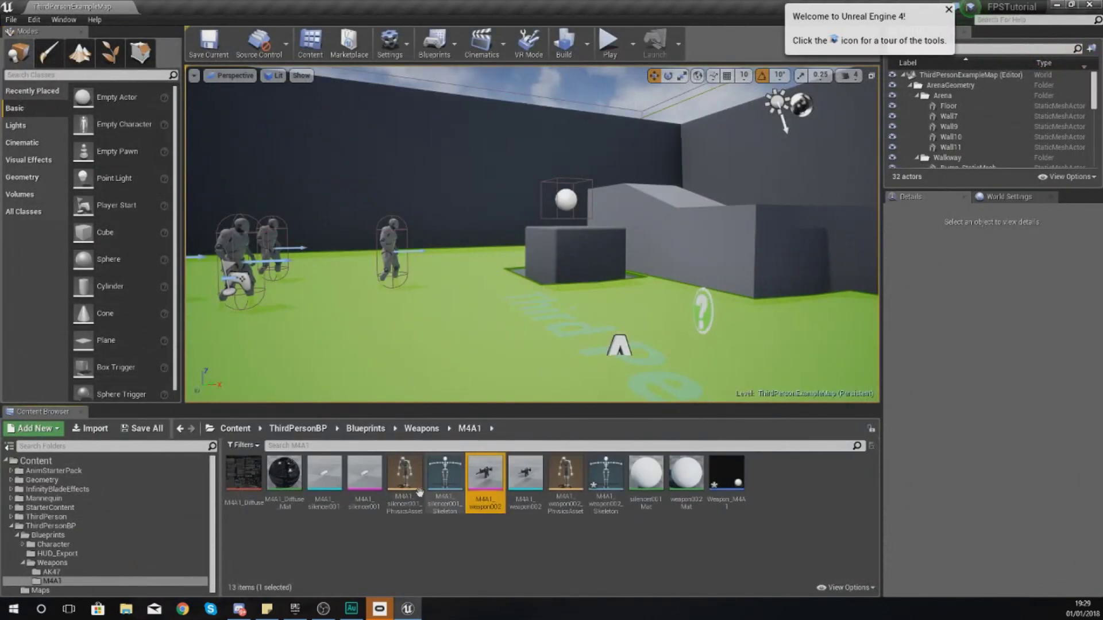
left_click(421, 428)
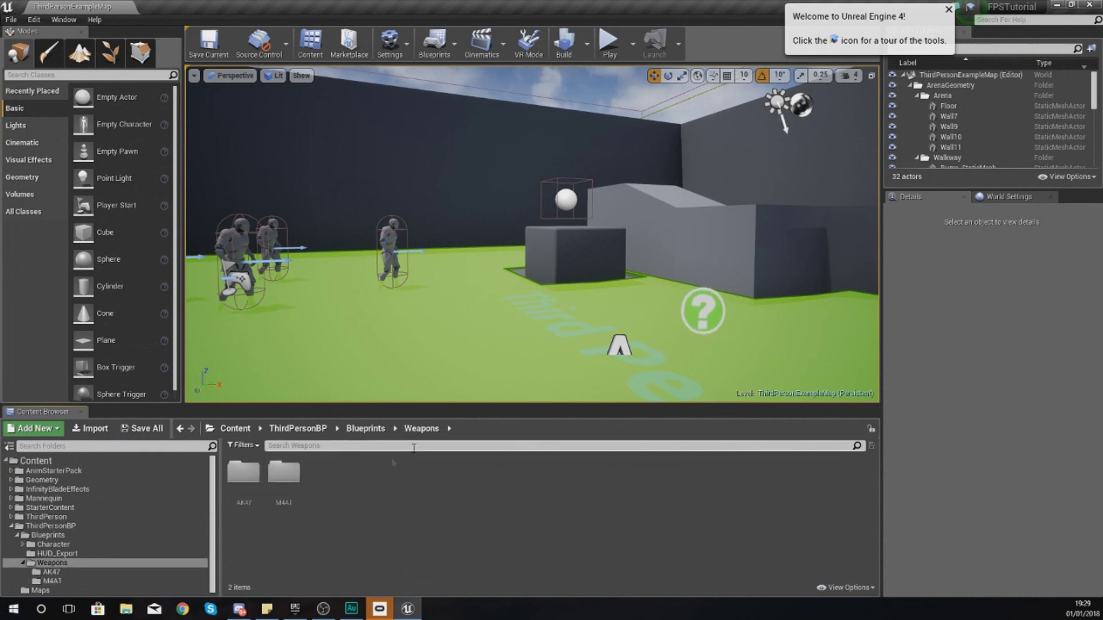
double_click(257, 487)
double_click(253, 496)
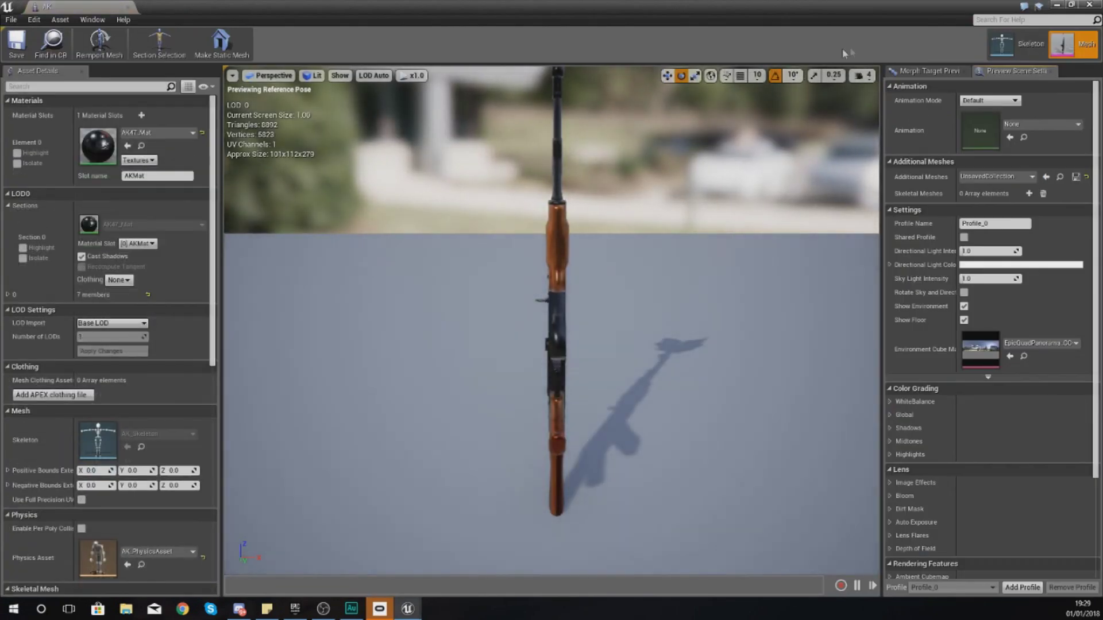
left_click(1017, 43)
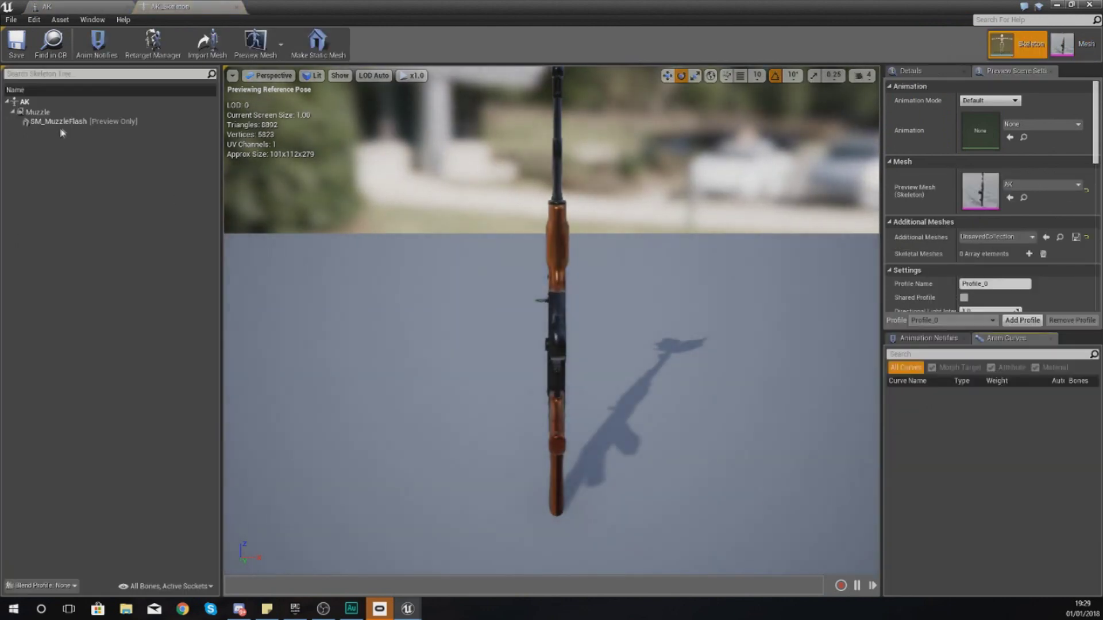
right_click_drag(436, 276, 298, 253)
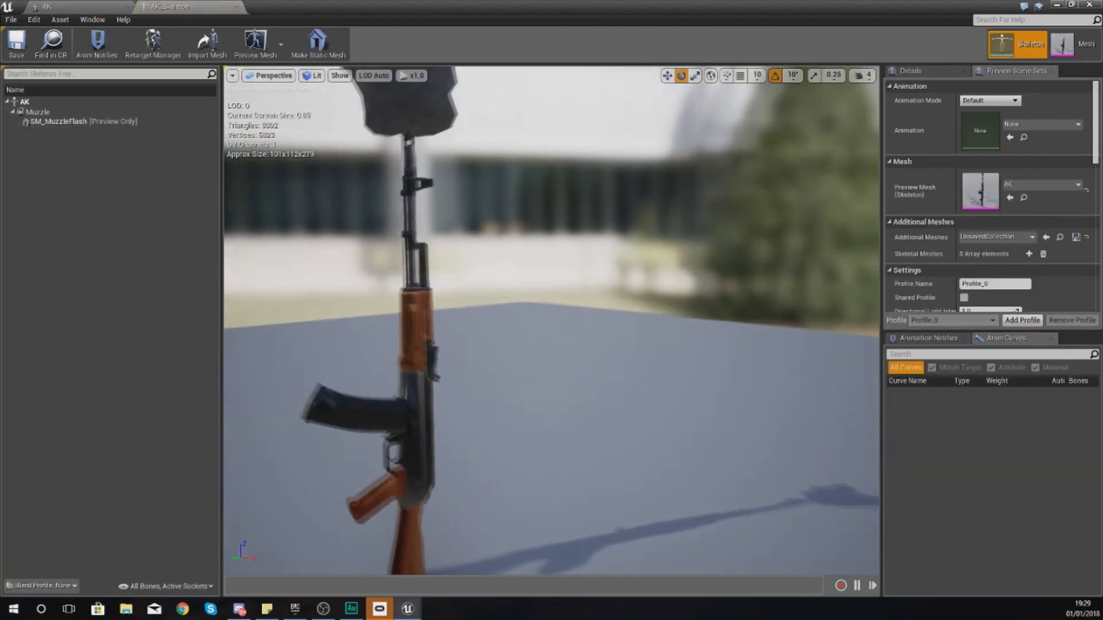
mouse_move(496, 298)
right_mouse_down()
mouse_move(425, 282)
mouse_move(496, 297)
right_mouse_up()
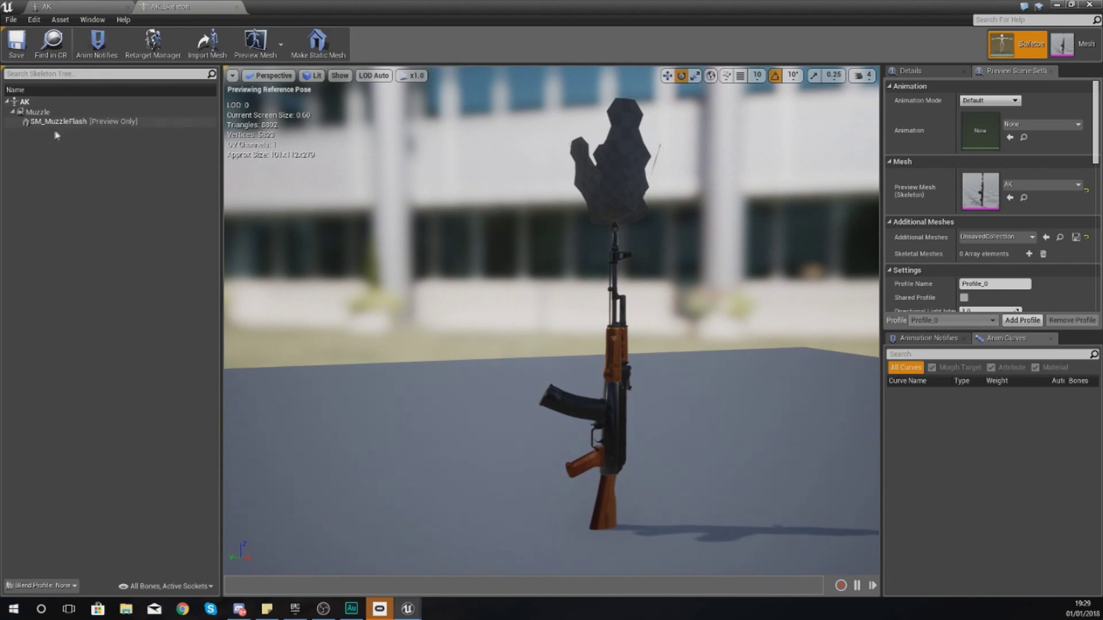
- Select the AK's Muzzle socket and inspect how its SM_MuzzleFlash preview is sized and oriented at the barrel tip
left_click(46, 112)
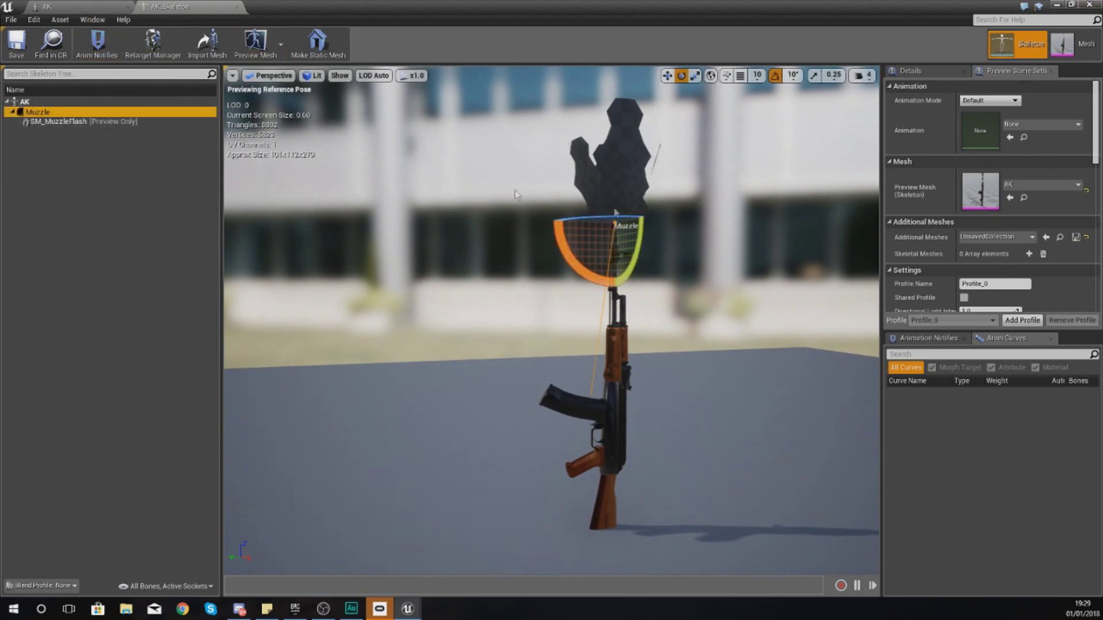
left_click(640, 202)
left_click(109, 113)
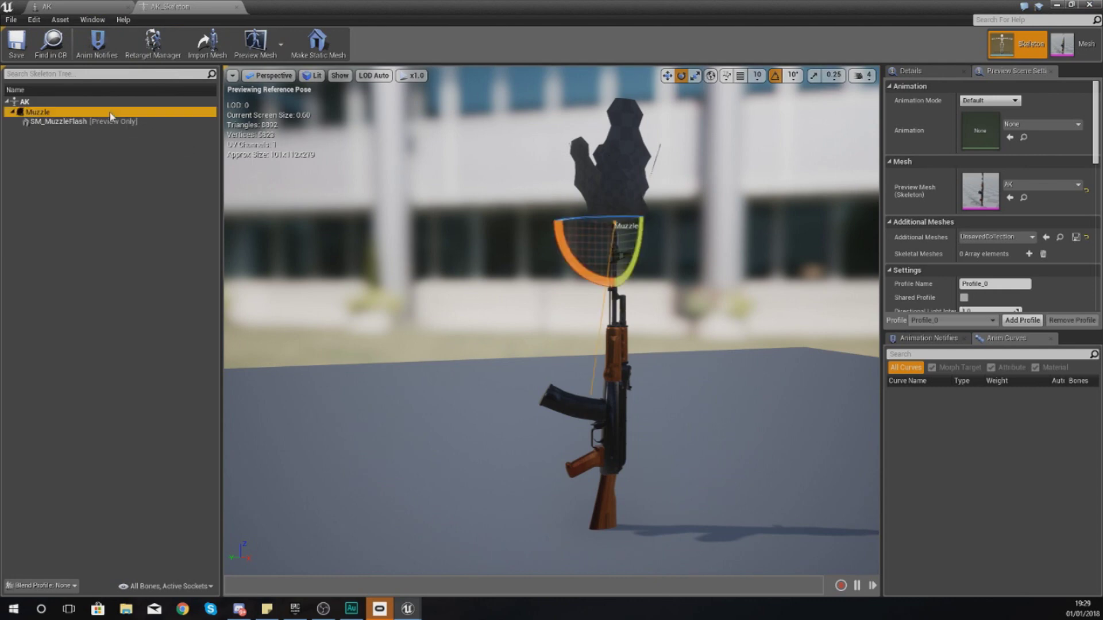
left_click(109, 122)
right_click_drag(682, 241, 439, 204)
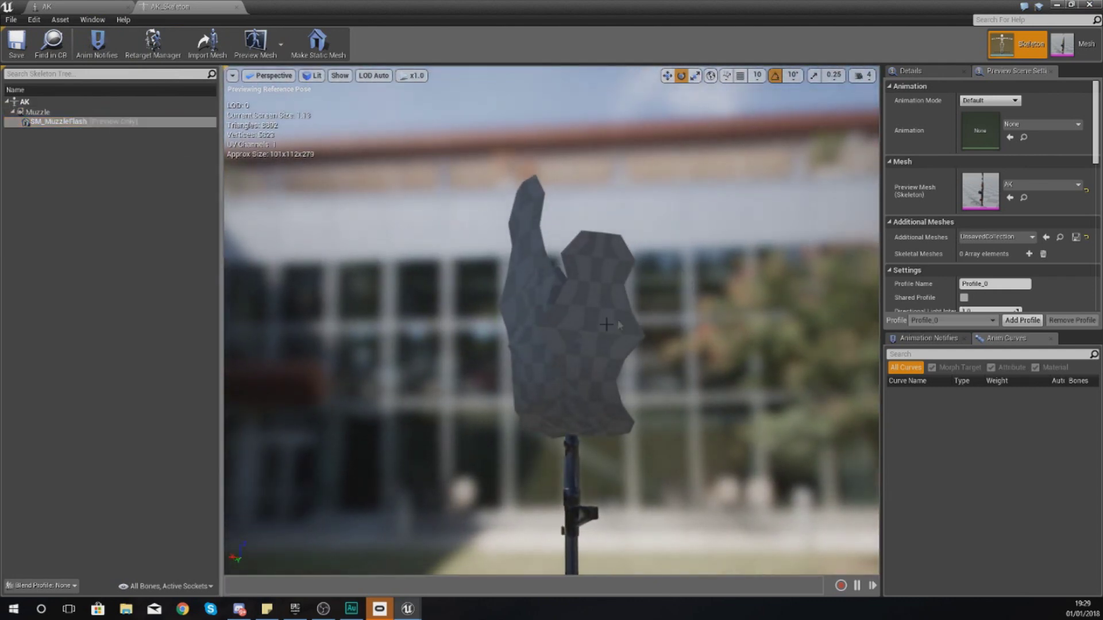
- Close the AK editor and open the skeleton of the M4A1_weapon002 skeletal mesh from the M4A1 folder
left_click(1089, 5)
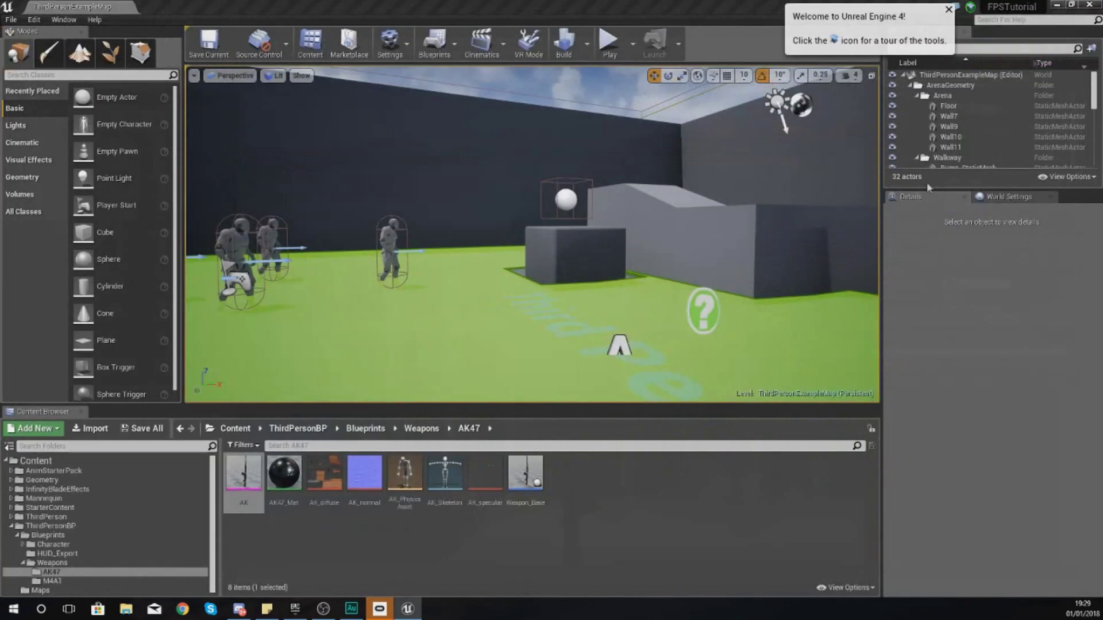
left_click(423, 429)
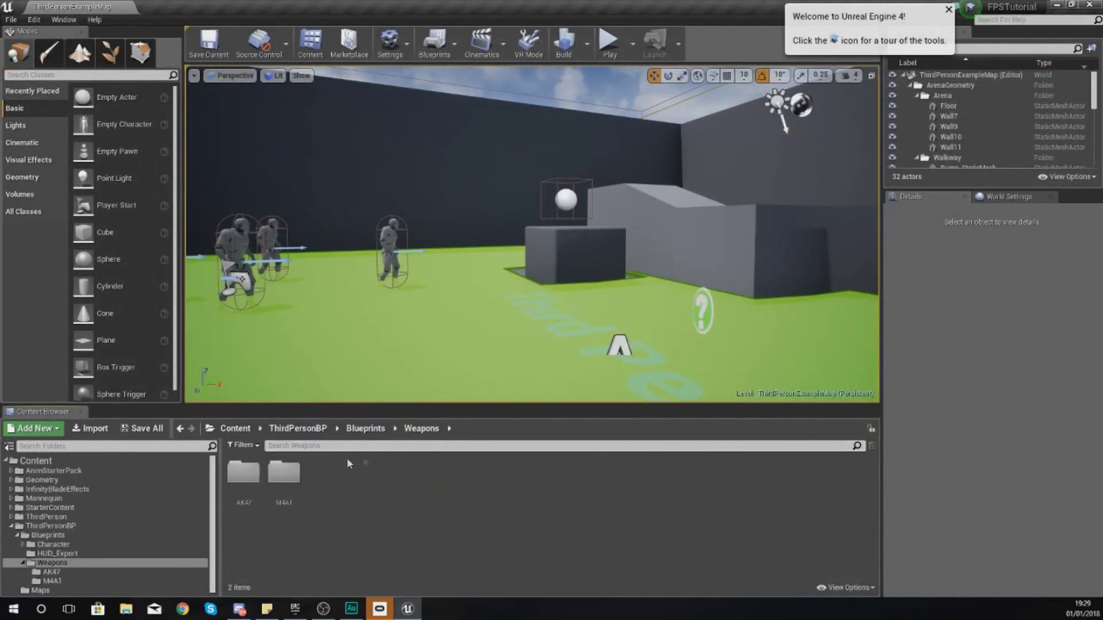
double_click(279, 492)
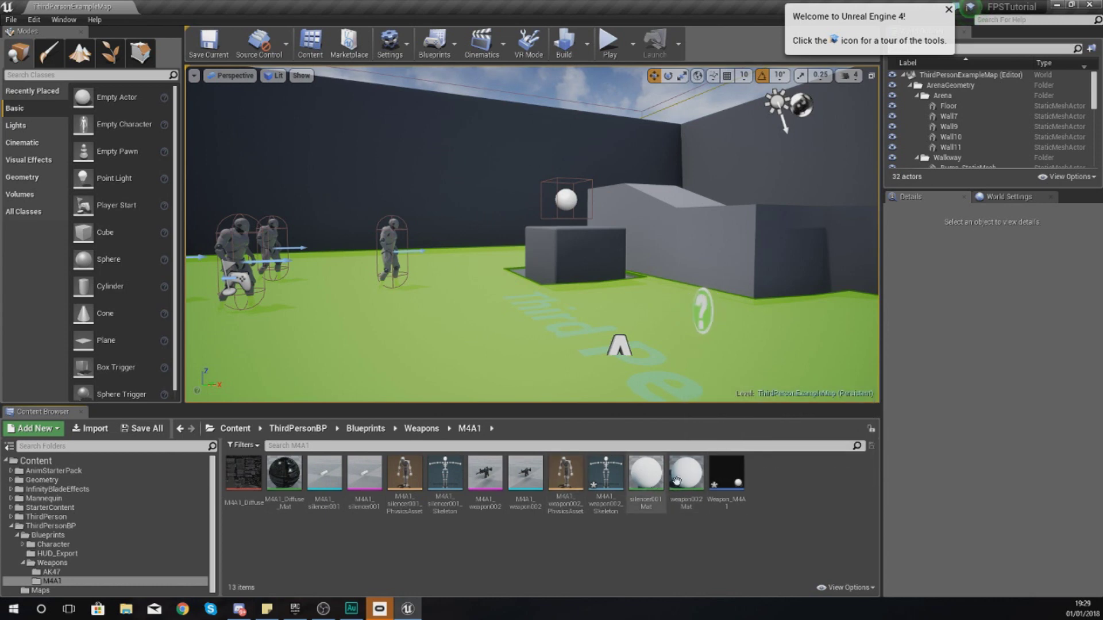
double_click(486, 495)
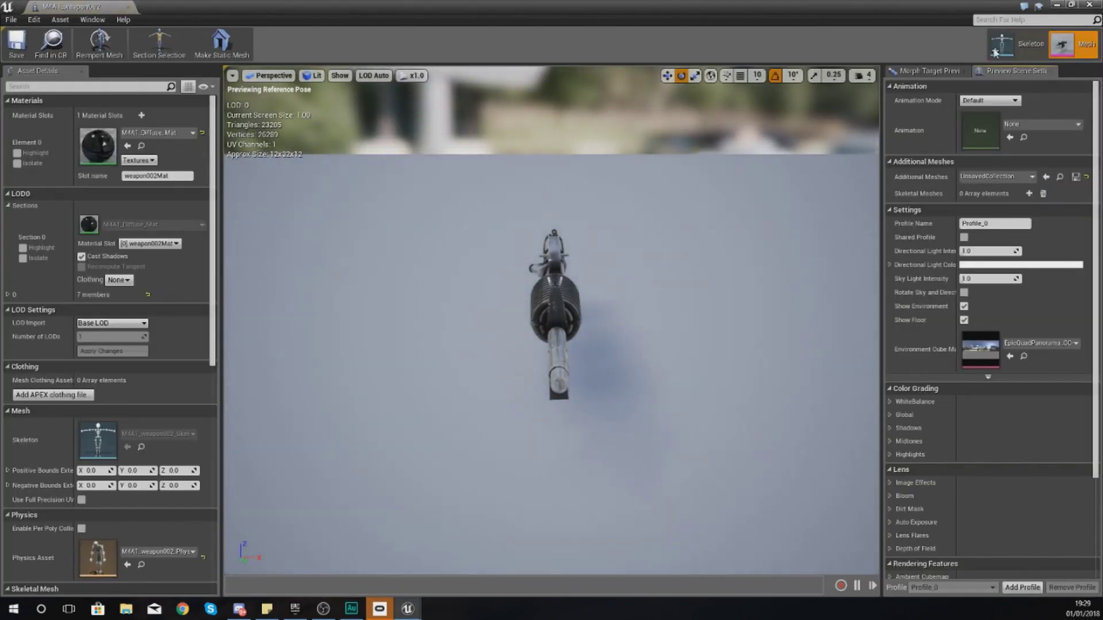
left_click(1002, 49)
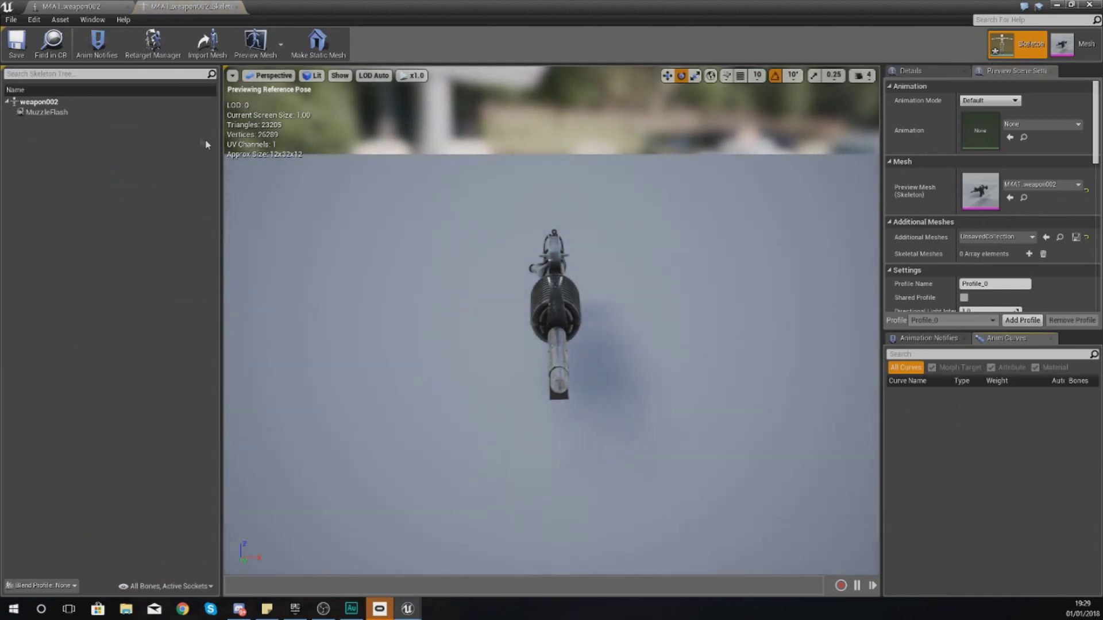
- Rename the MuzzleFlash socket on the M4A1 skeleton to Muzzle
right_click(153, 113)
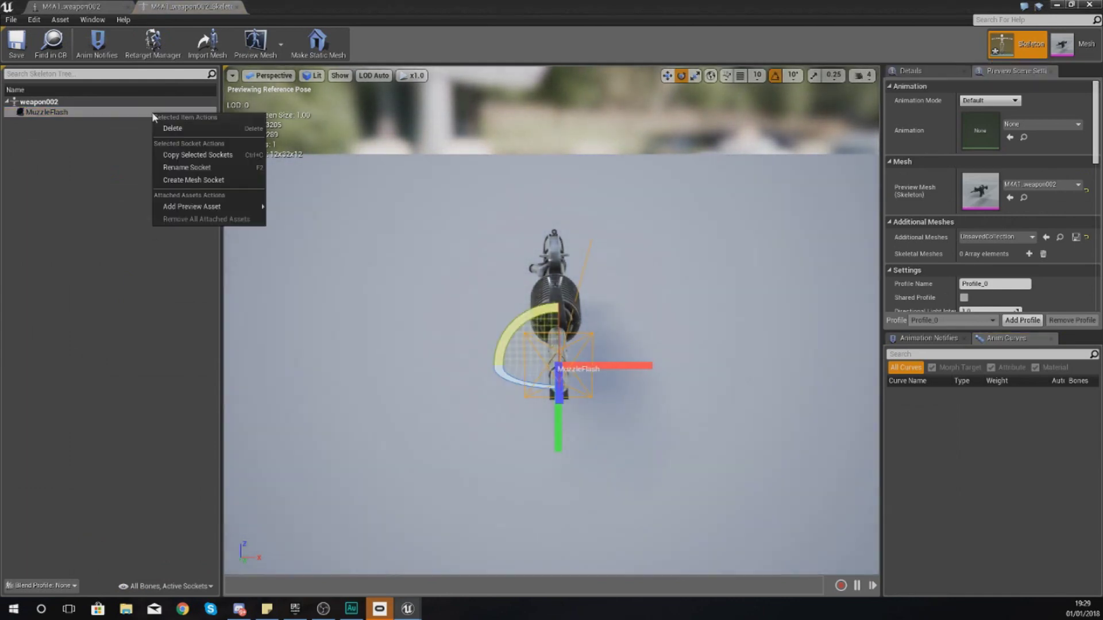
left_click(200, 167)
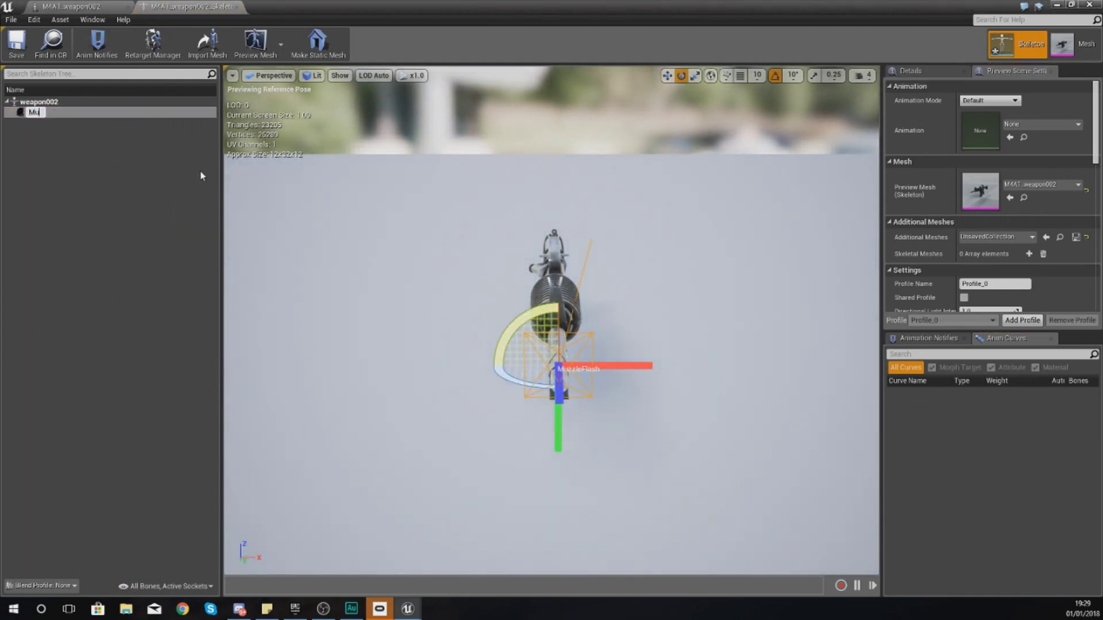
key("Return")
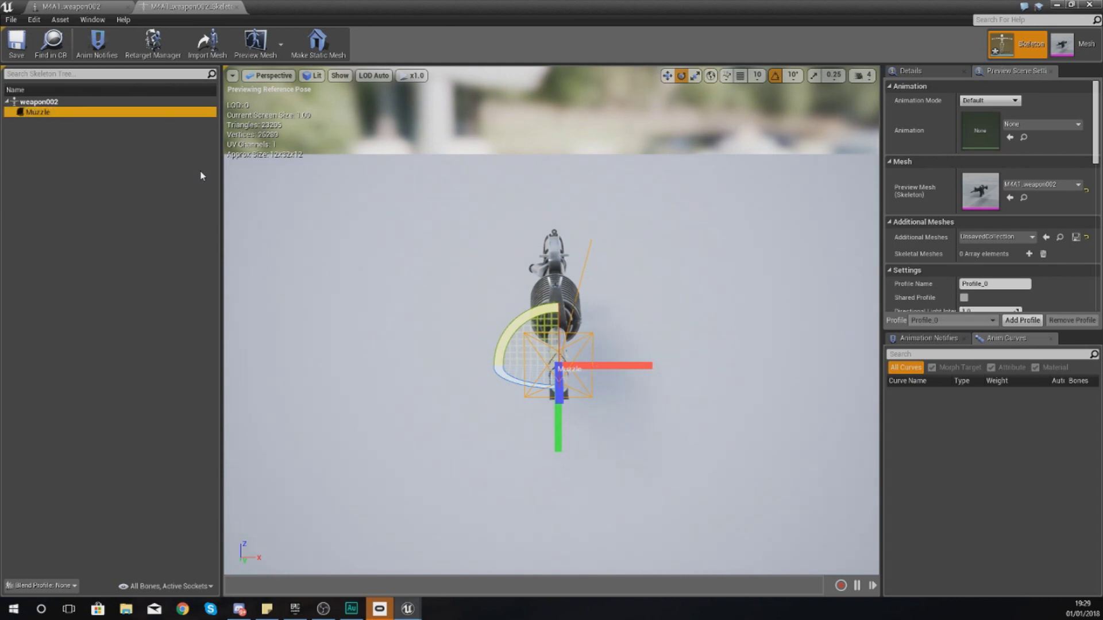
- Attach SM_MuzzleFlash to the Muzzle socket as a preview asset
right_click(41, 114)
mouse_move(95, 212)
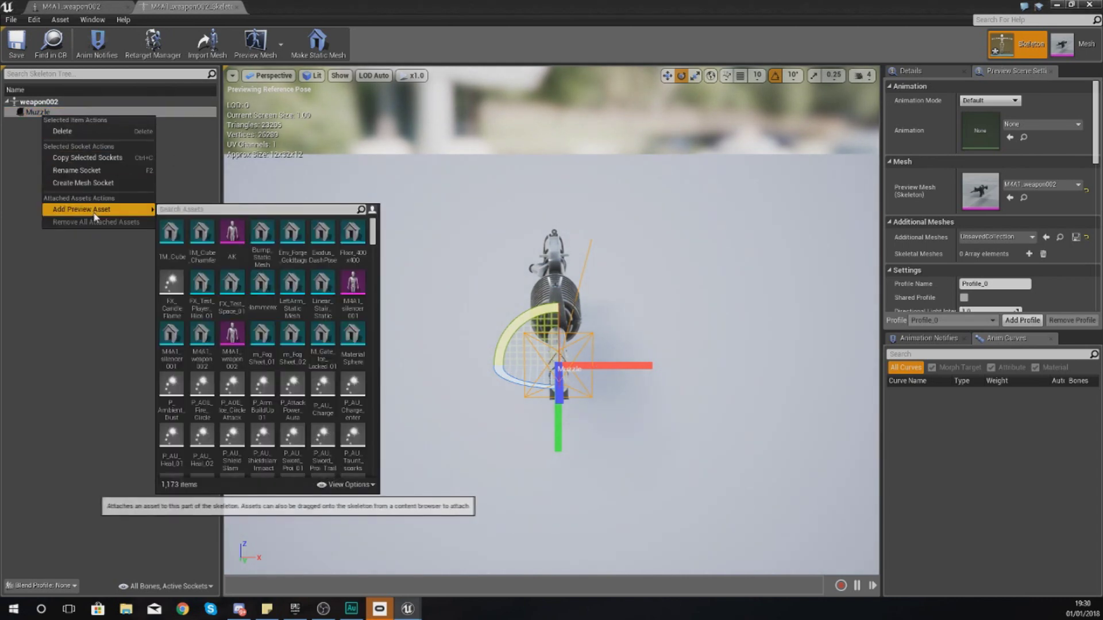
type("m")
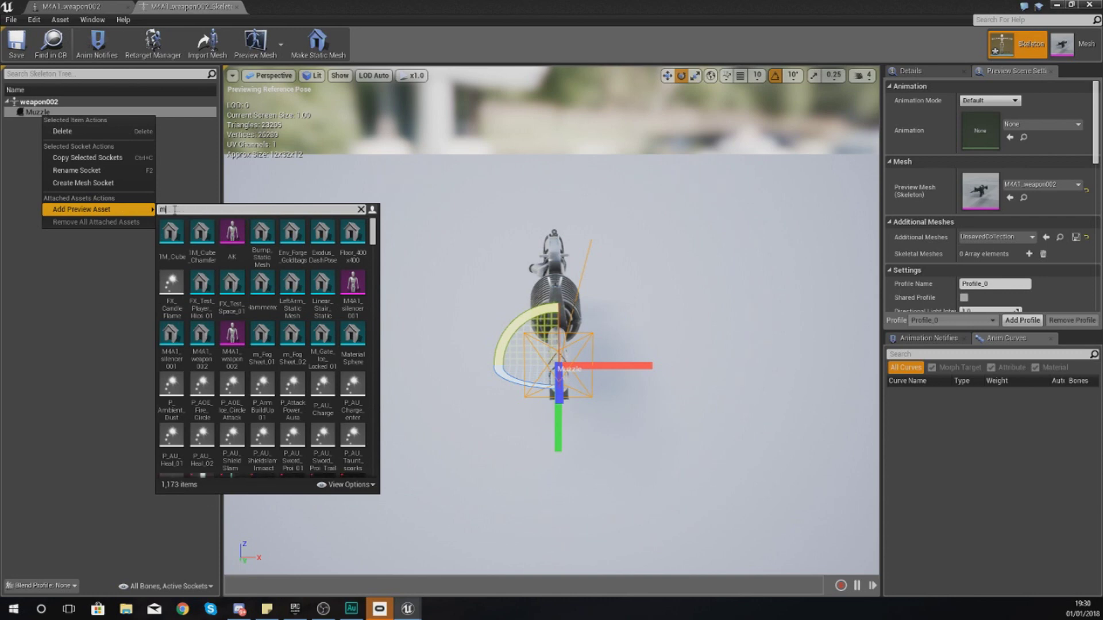
type("uzzle")
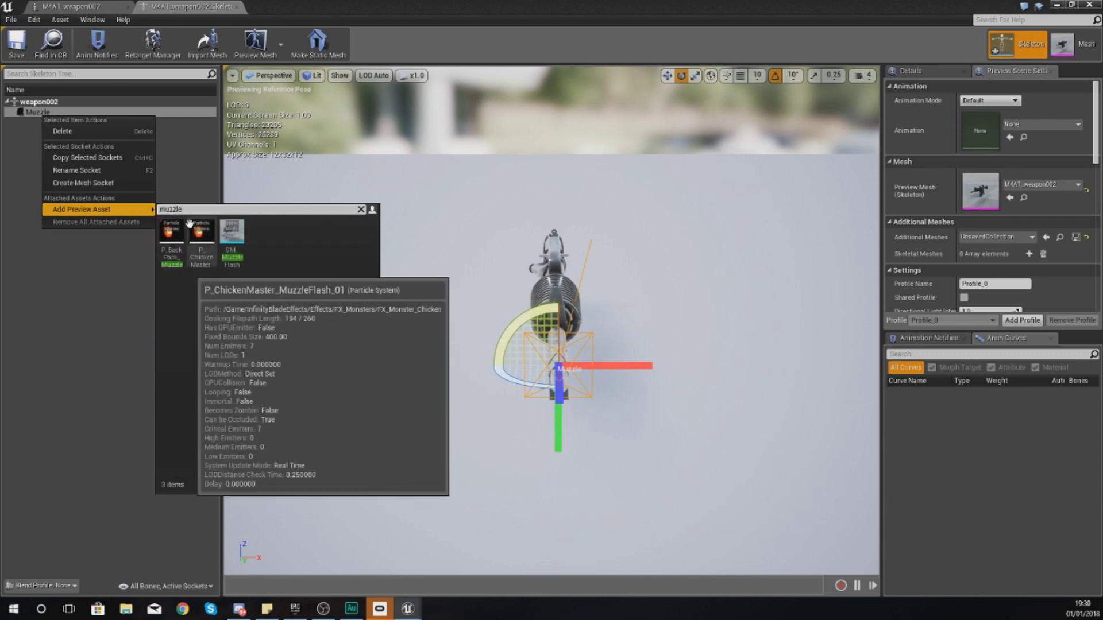
left_click(231, 236)
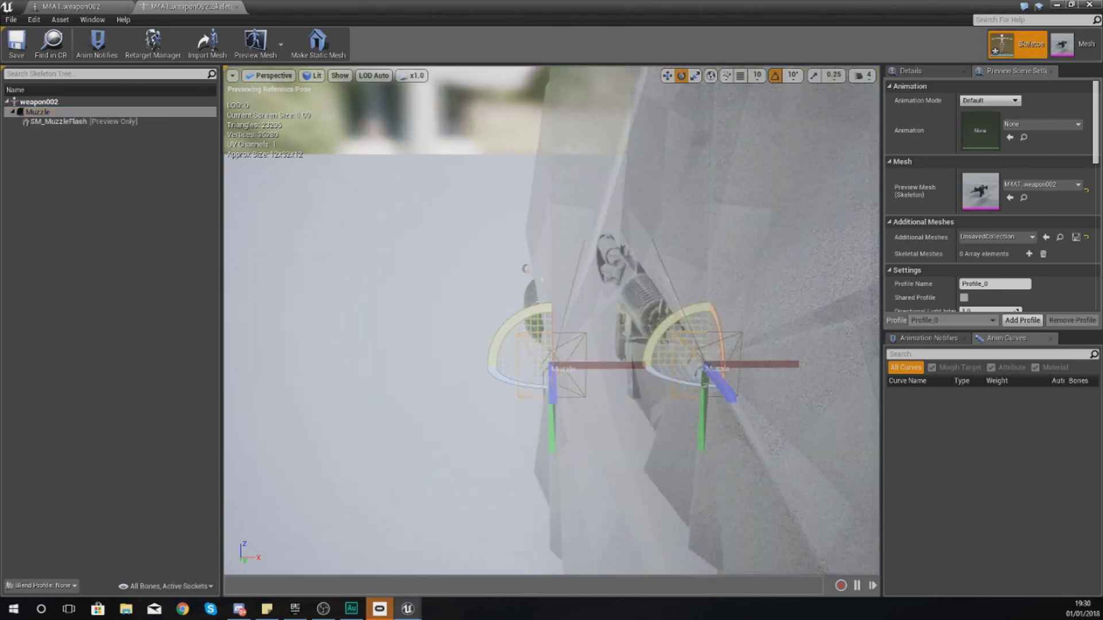
- Scale the Muzzle socket down uniformly until the muzzle flash preview is in proportion to the rifle
right_click_drag(551, 322, 597, 334)
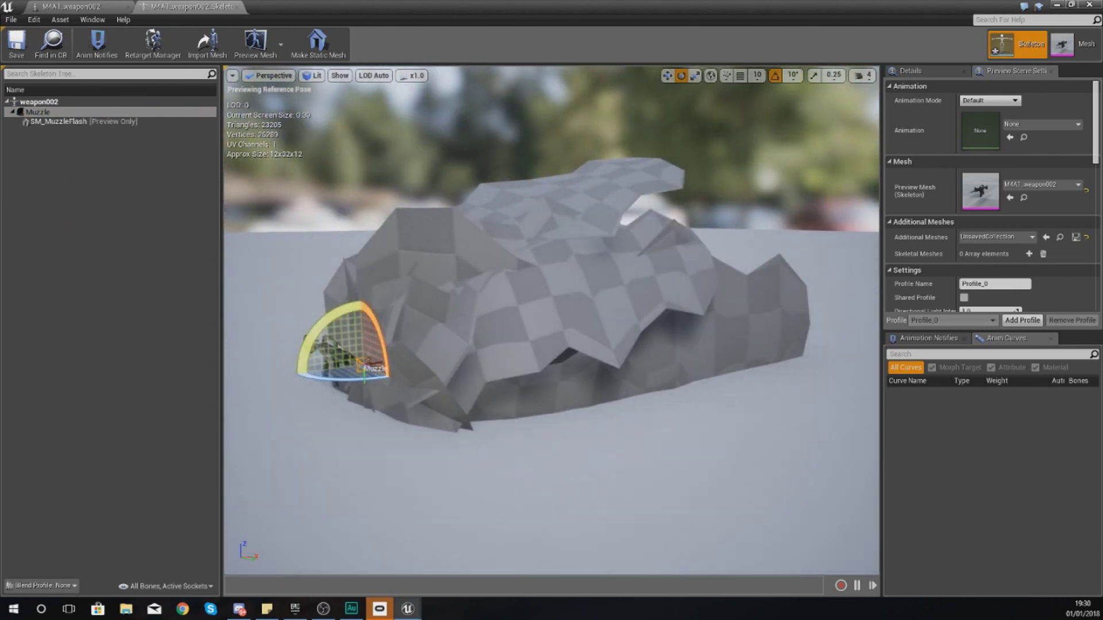
left_click_drag(551, 321, 551, 322)
left_click(694, 76)
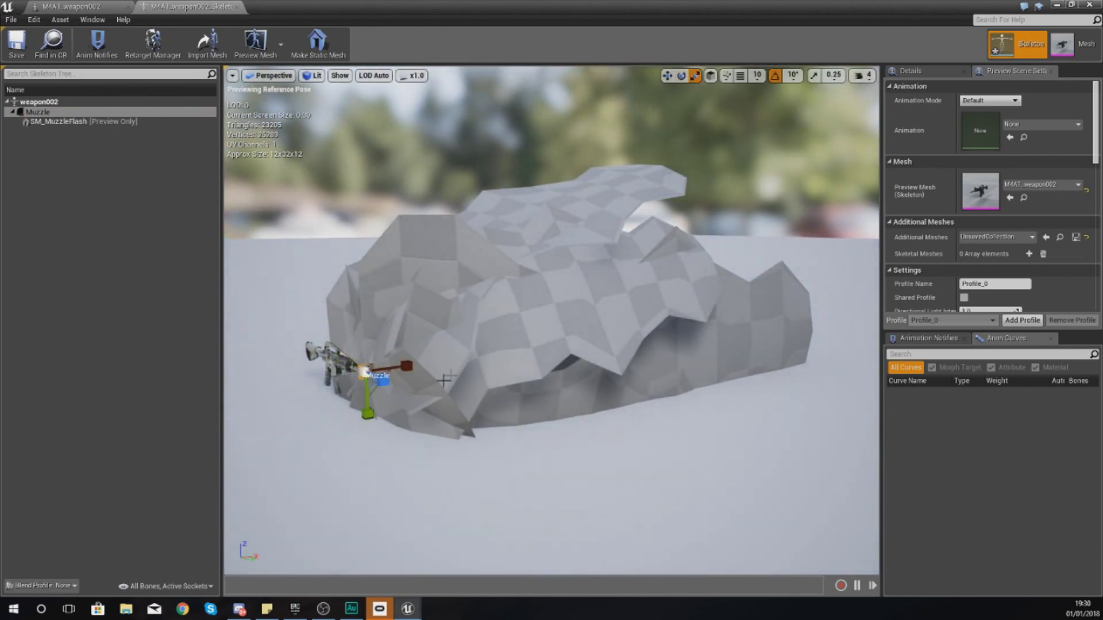
left_click_drag(458, 415, 457, 416)
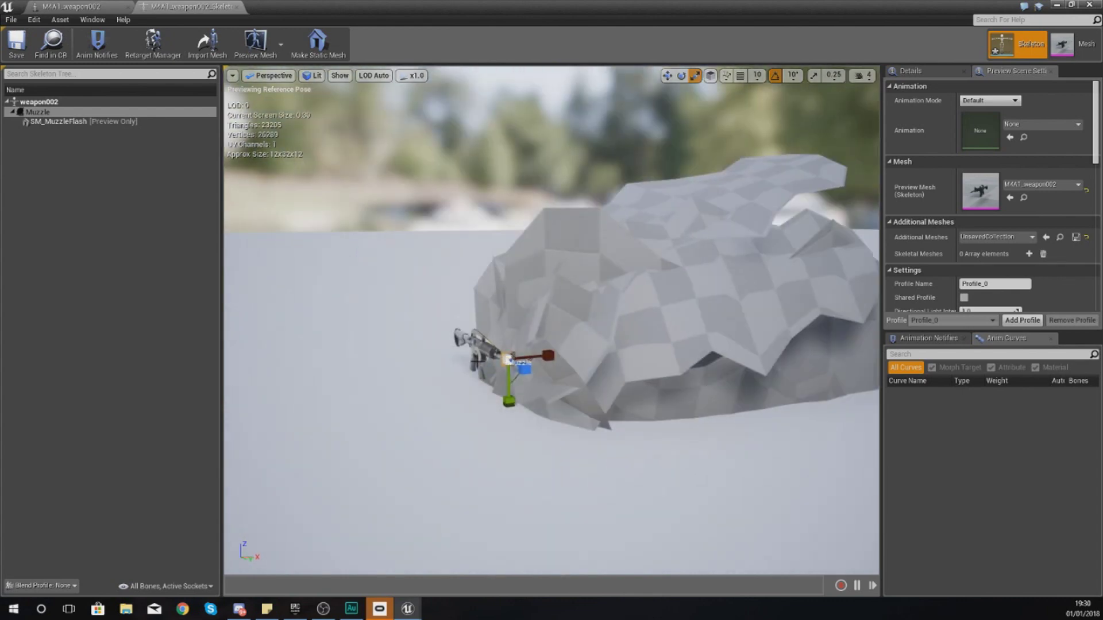
right_click_drag(603, 409, 649, 425)
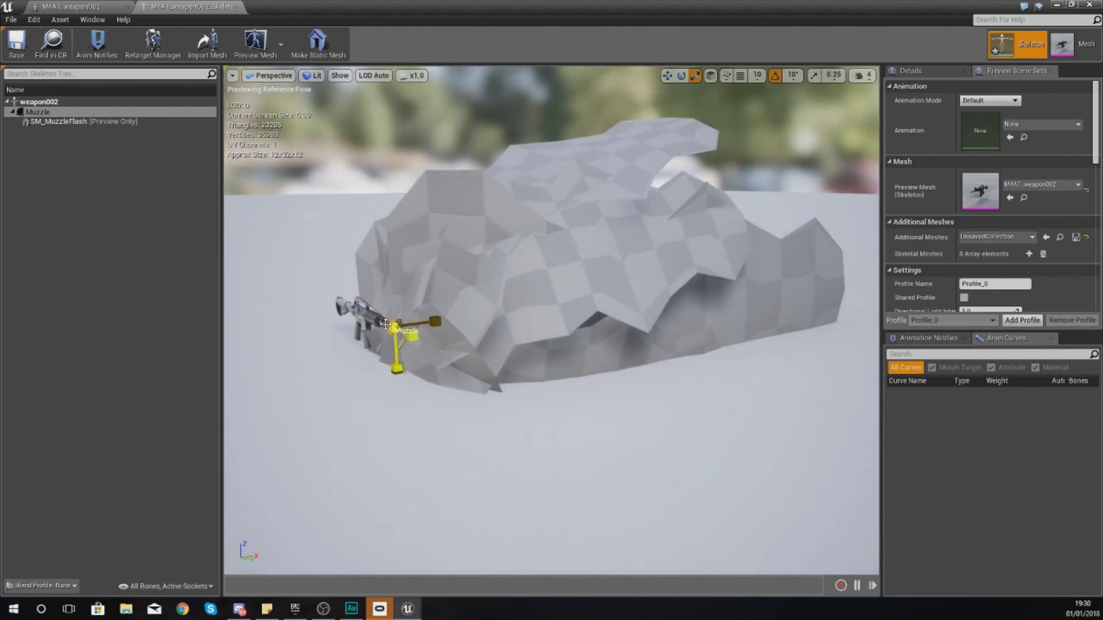
left_click_drag(394, 327, 347, 348)
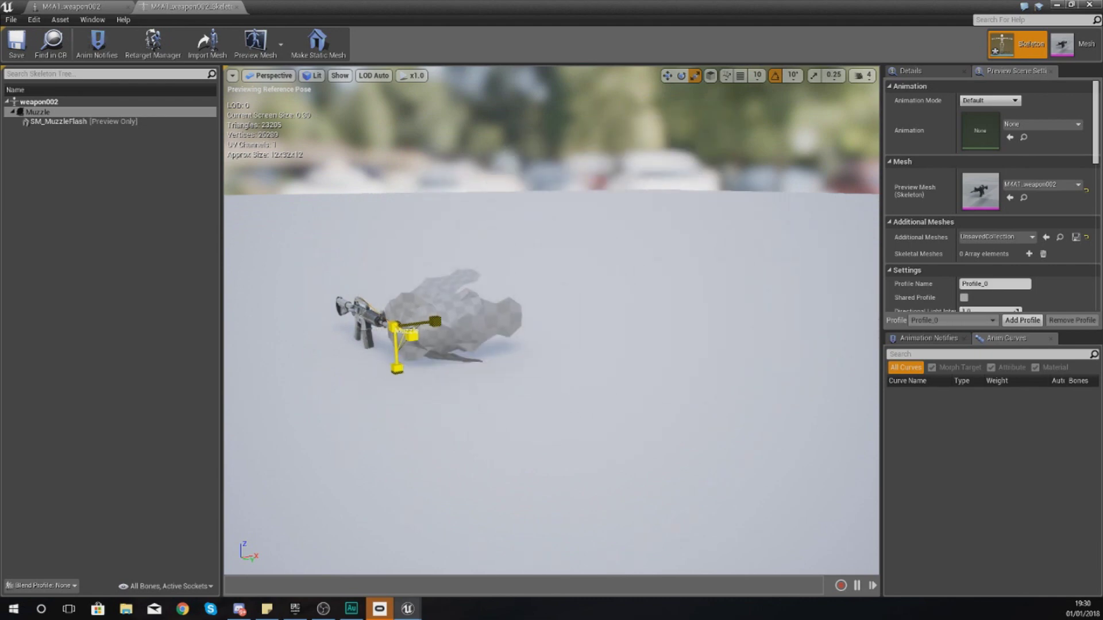
mouse_move(439, 338)
right_mouse_down()
mouse_move(367, 323)
mouse_move(442, 304)
mouse_move(445, 336)
right_mouse_up()
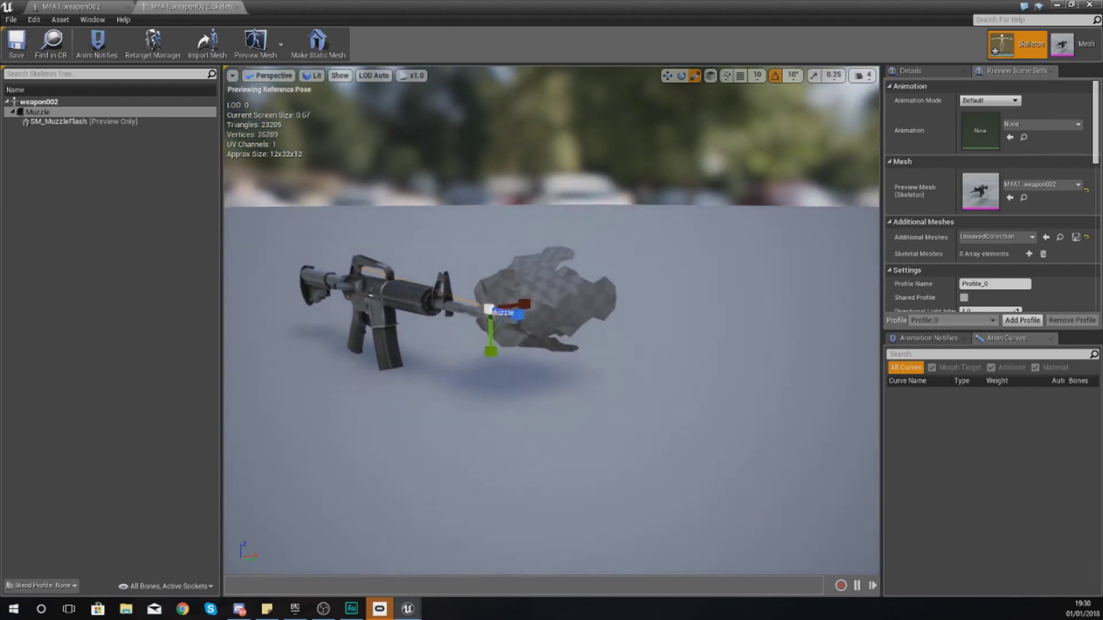
- Rotate the Muzzle socket so the muzzle flash preview points forward out of the barrel
mouse_move(597, 199)
right_mouse_down()
mouse_move(597, 259)
mouse_move(598, 199)
right_mouse_up()
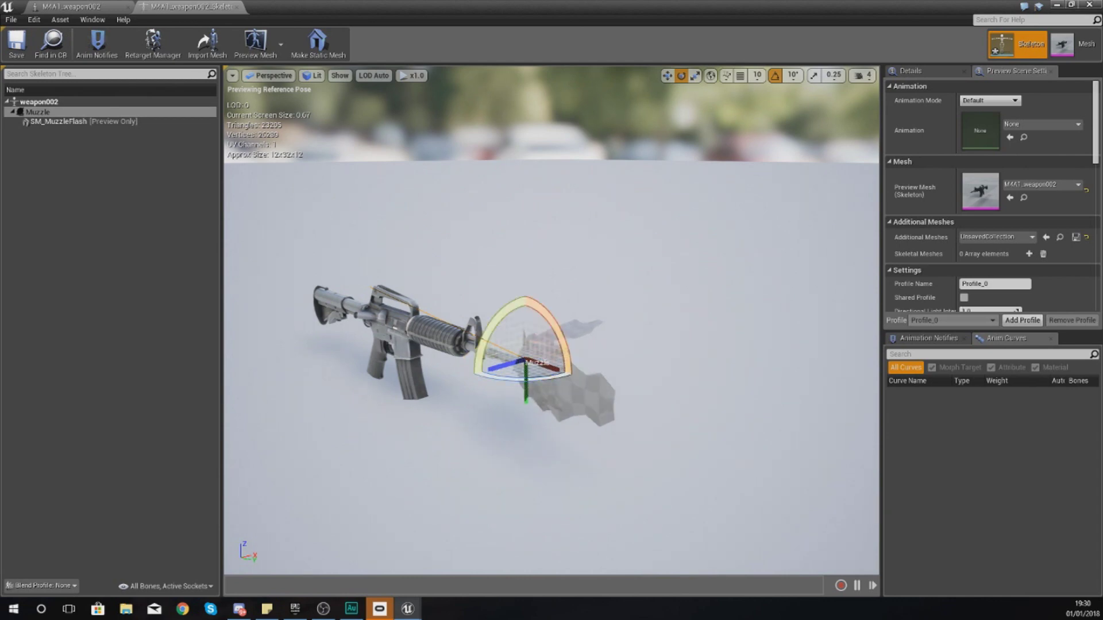
right_click_drag(597, 258, 666, 143)
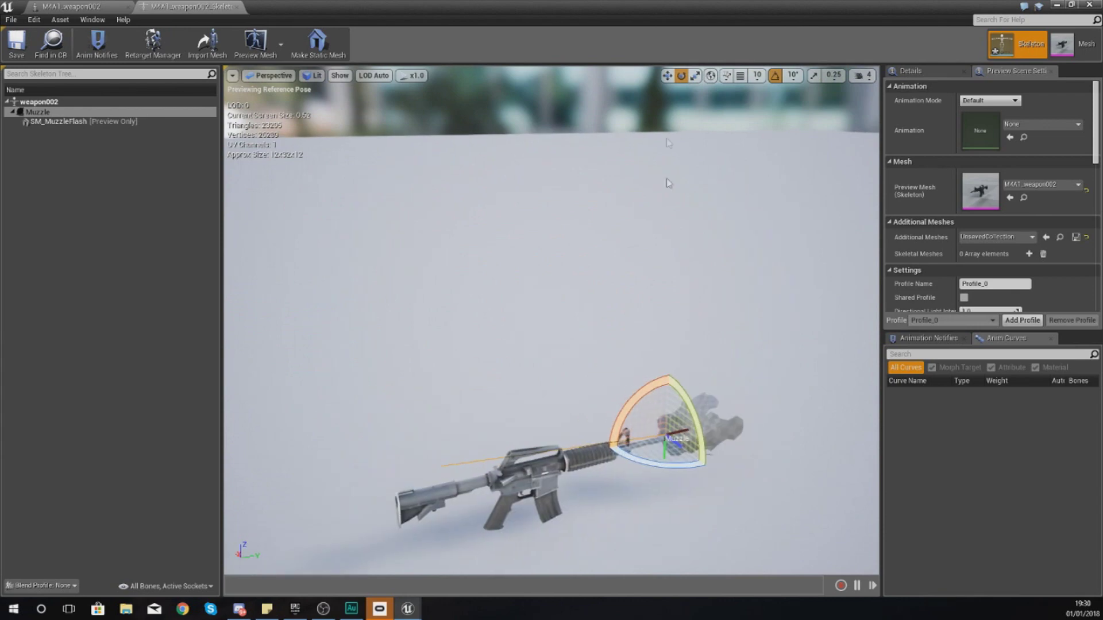
left_click(869, 77)
right_click_drag(729, 218, 798, 230)
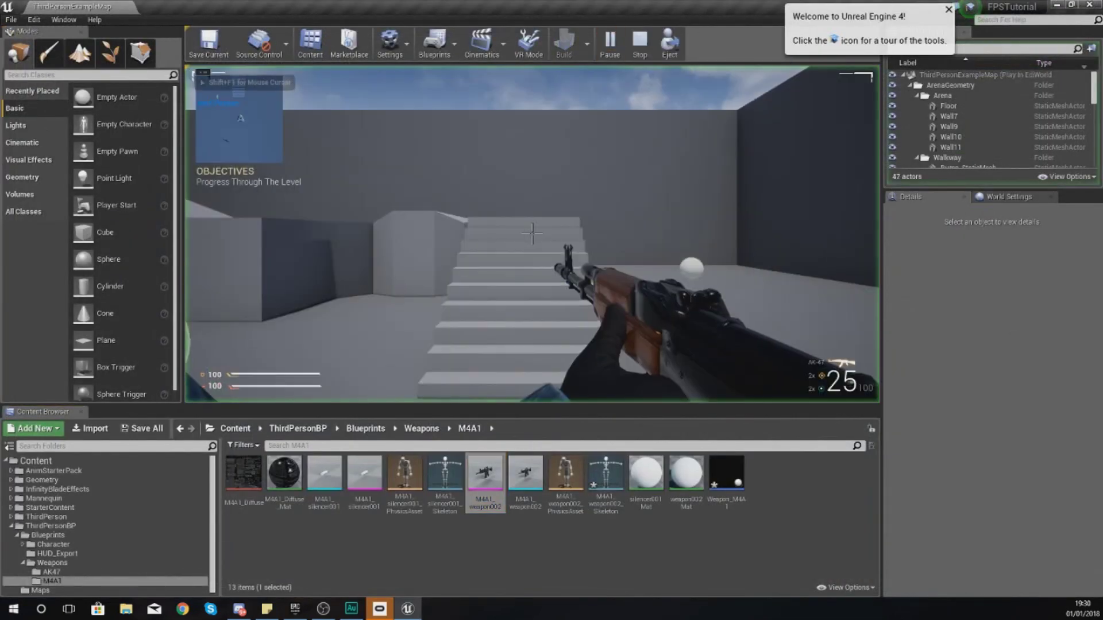
- Play-test the level by firing and aiming the AK-47 and walking over to pick up the M4A1
left_click(597, 199)
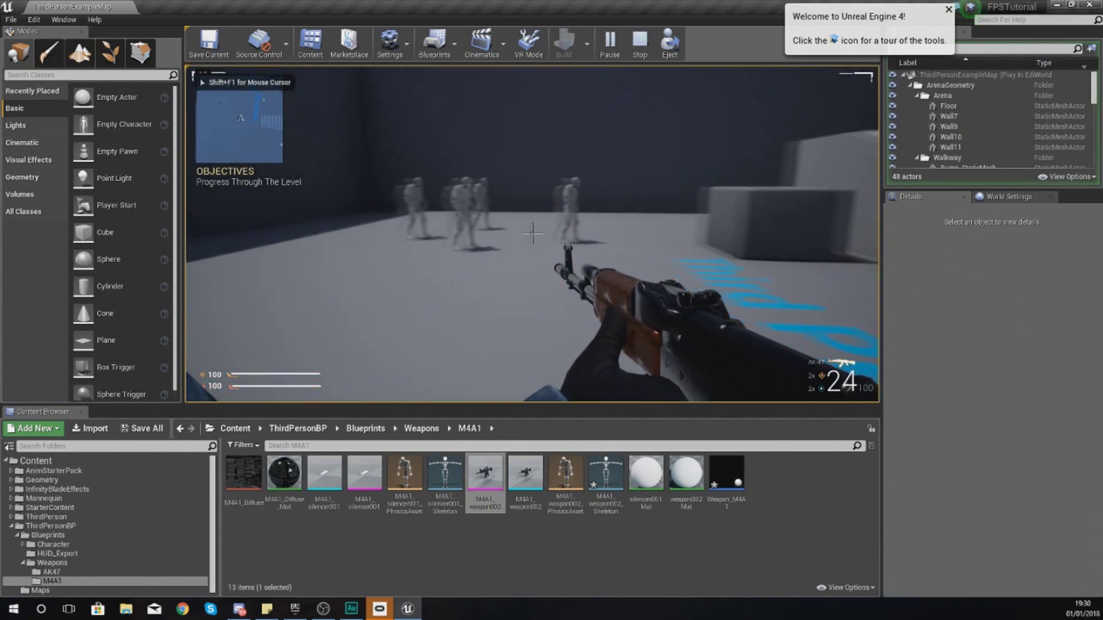
key("w")
right_click(531, 234)
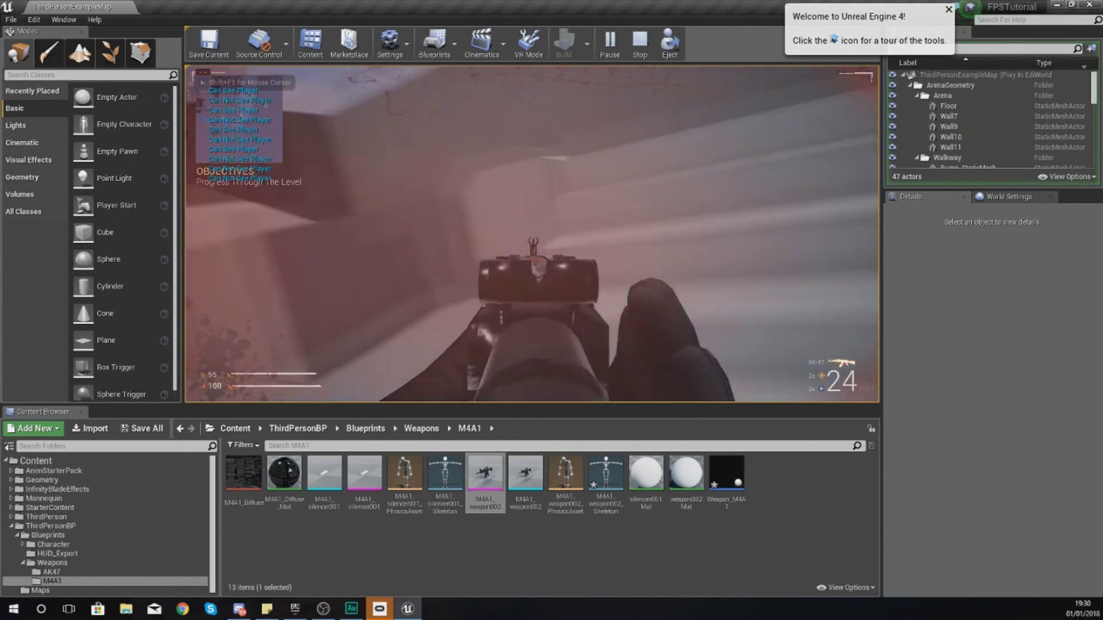
right_click(532, 234)
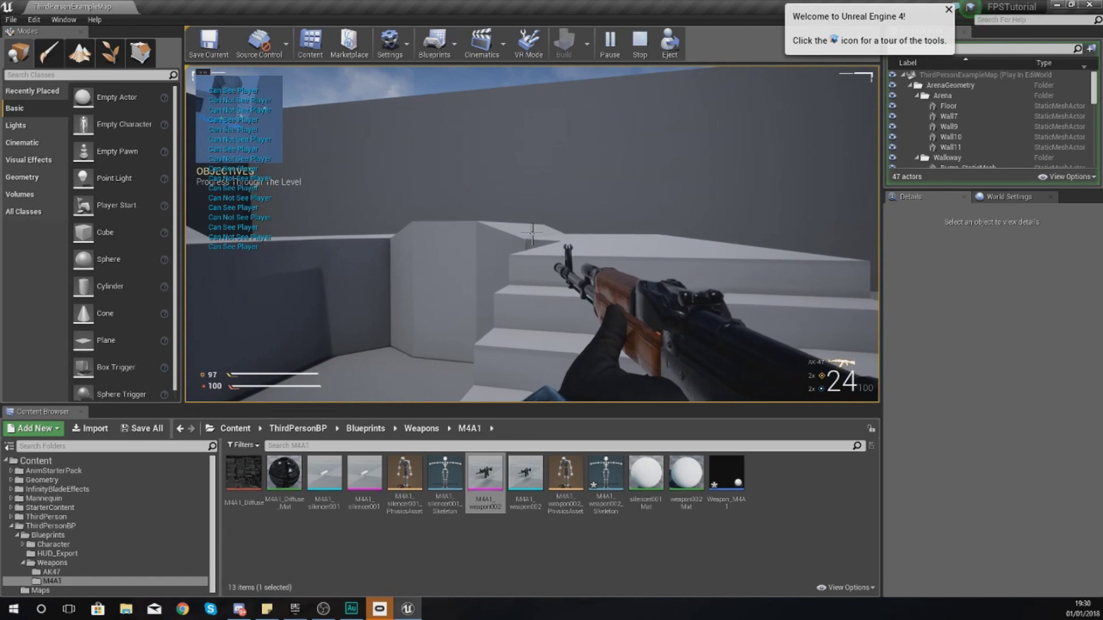
key("w")
key("w")
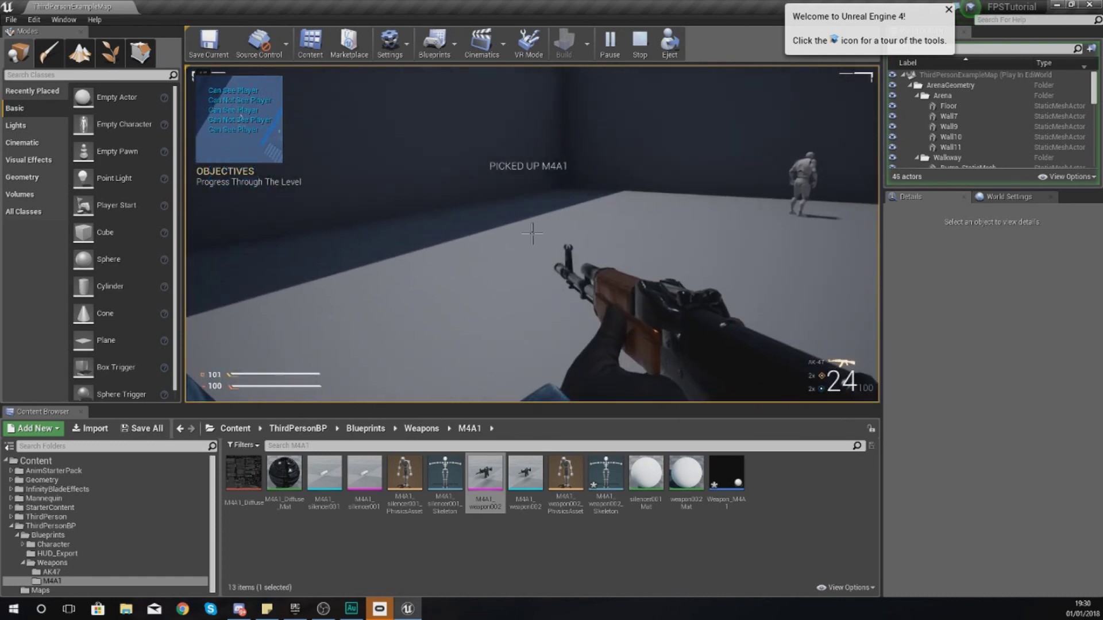
- Test firing and reloading with the M4A1 equipped, and run up the stairs to view its in-hand mesh
left_click(532, 234)
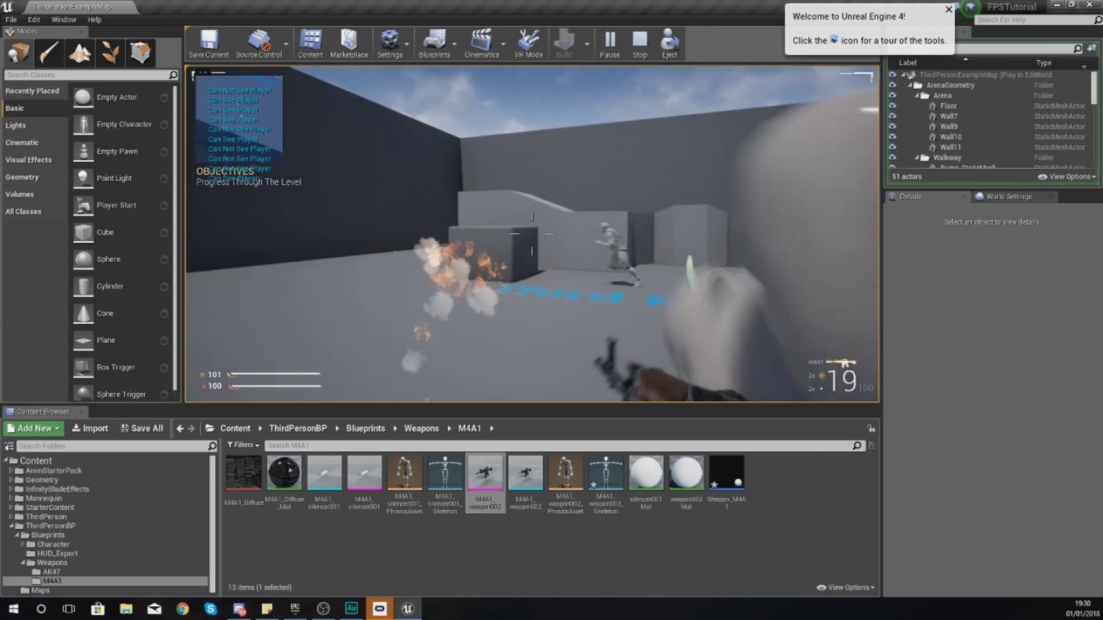
key("r")
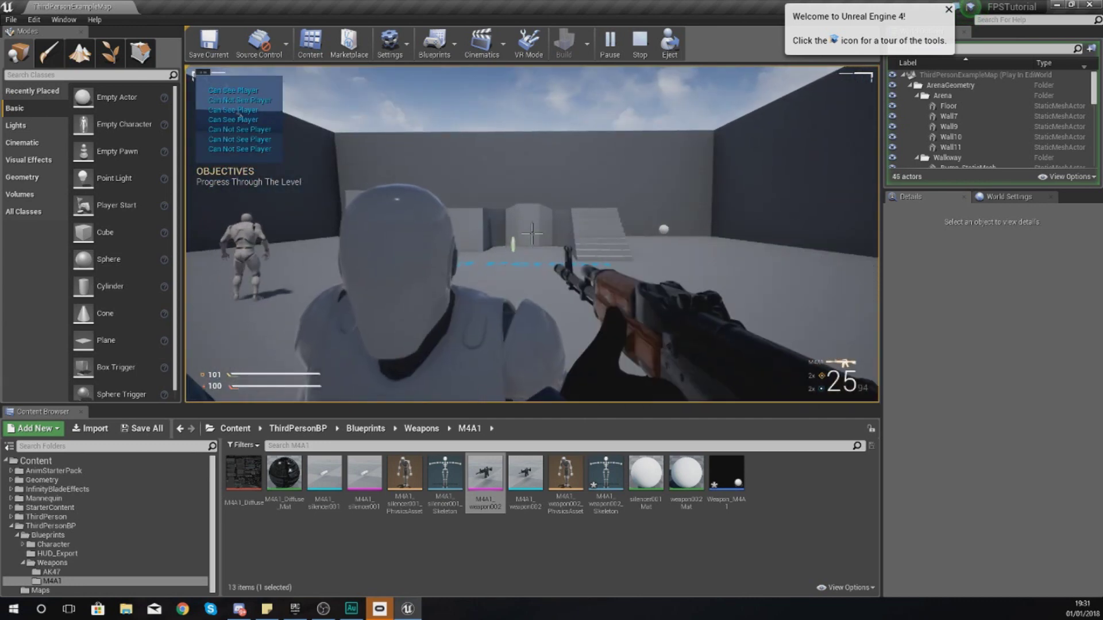
key("shift+w")
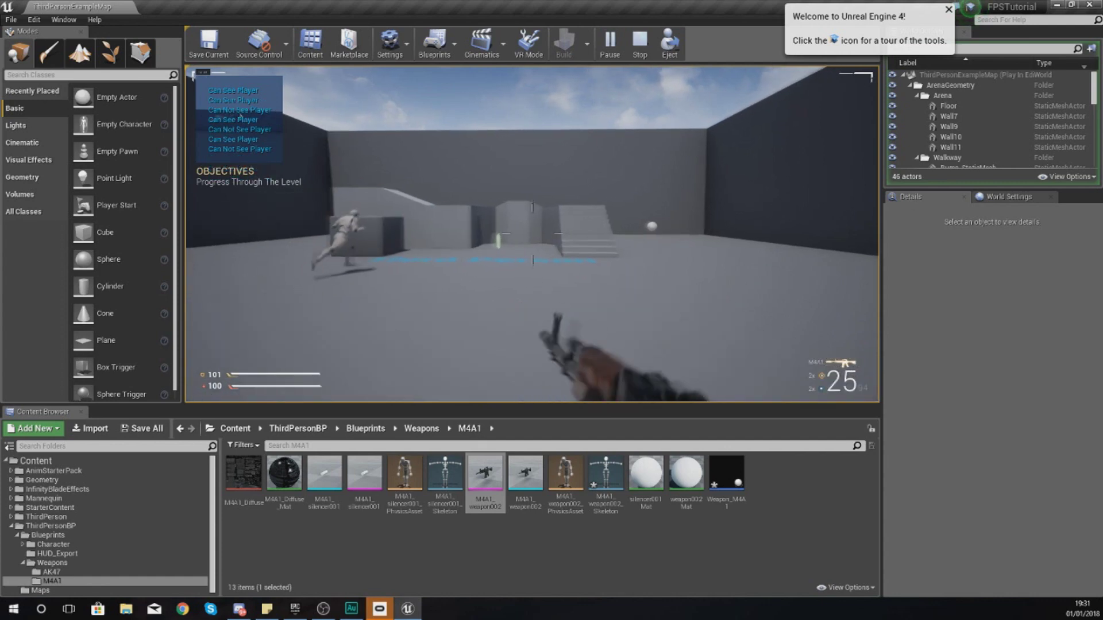
key("shift+w")
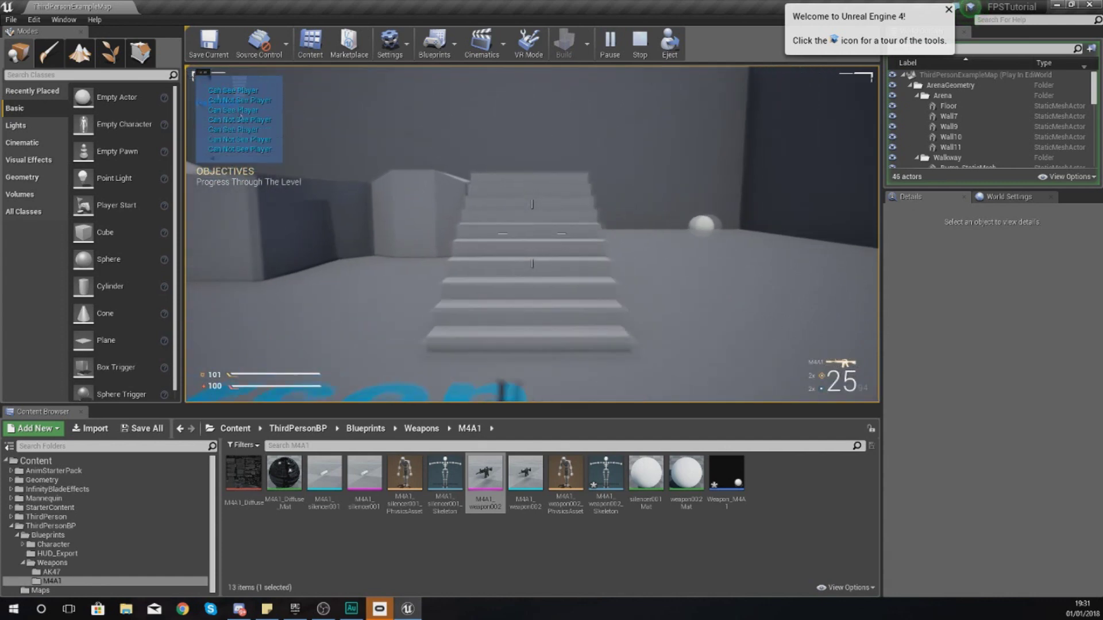
key("shift+w")
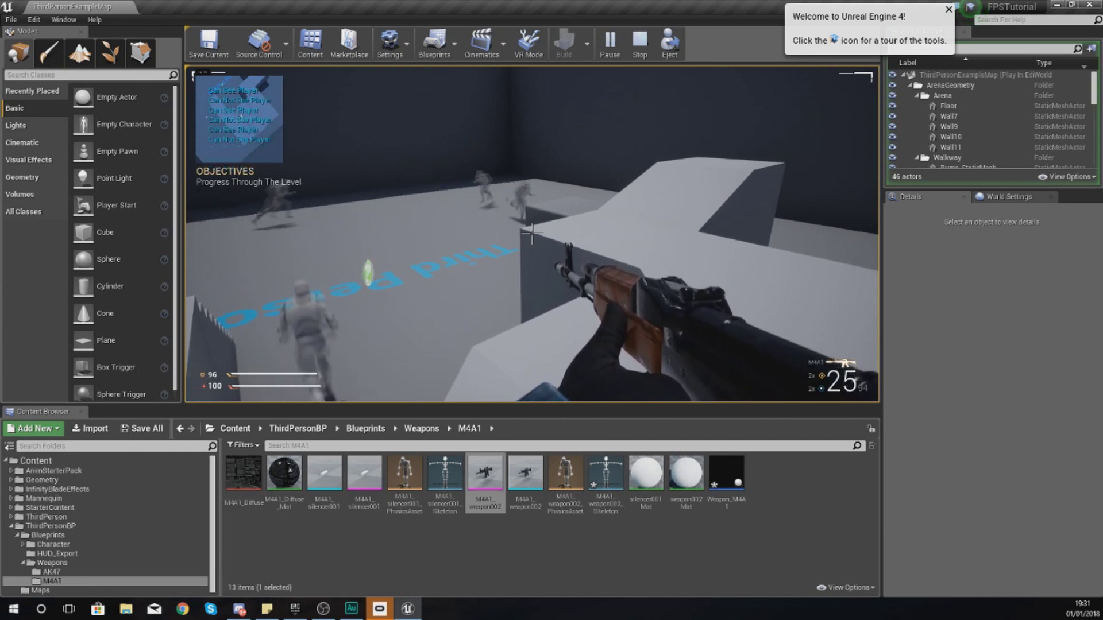
key("s")
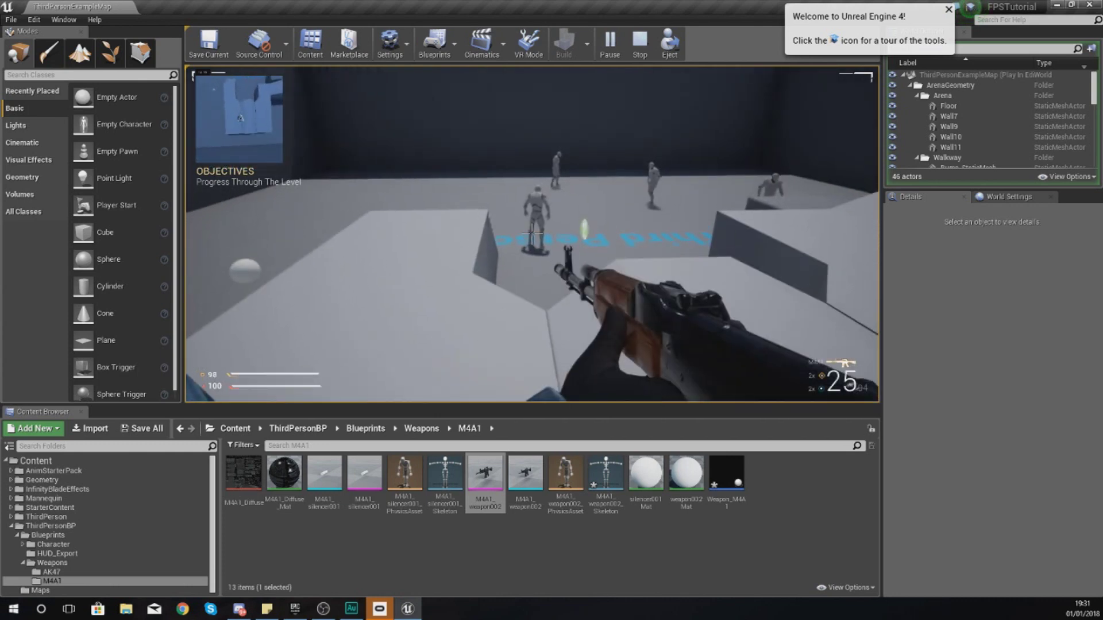